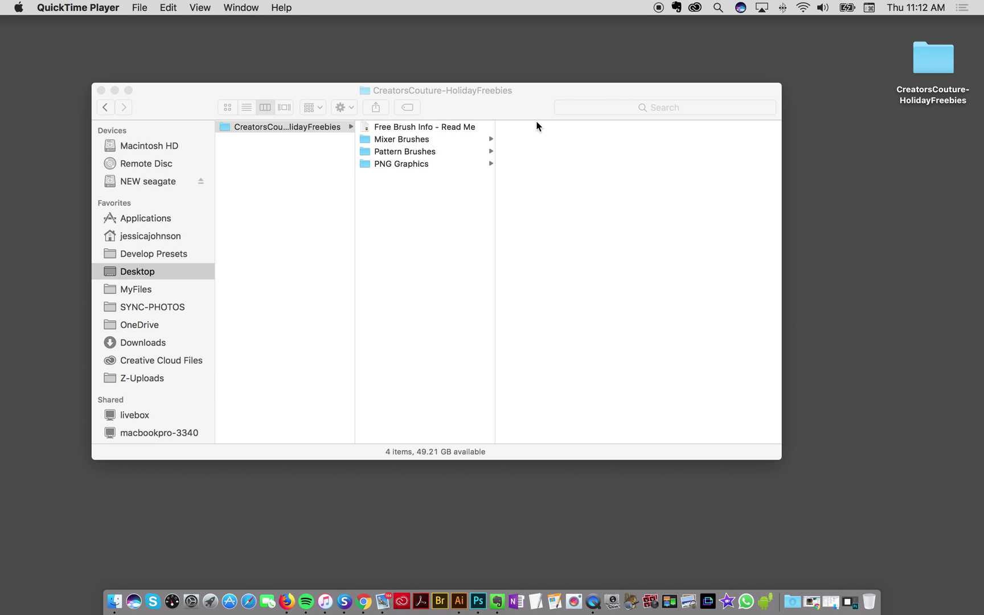
- Position the Finder window and preview the Free Brush Info - Read Me document
{"action": "left_click_drag", "start_coordinate": [517, 113], "coordinate": [548, 138]}
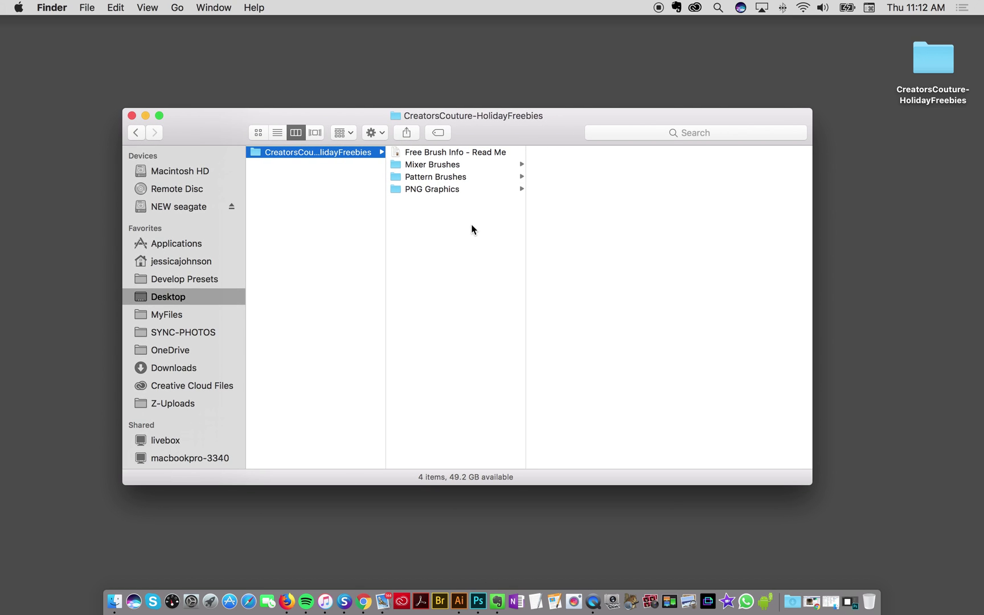
{"action": "left_click_drag", "start_coordinate": [518, 133], "coordinate": [531, 133]}
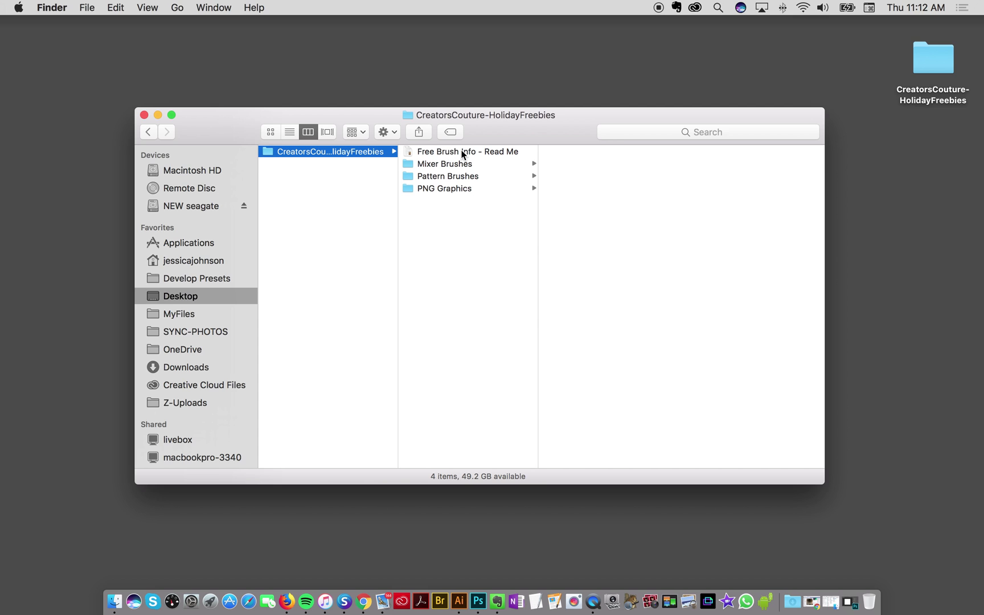
{"action": "left_click", "coordinate": [464, 152]}
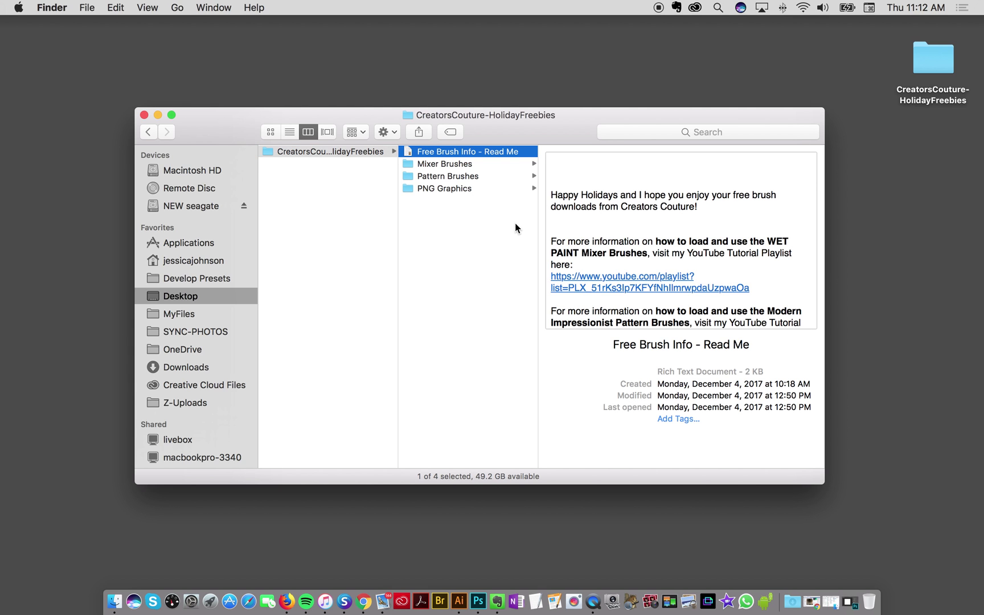
{"action": "key", "text": "space"}
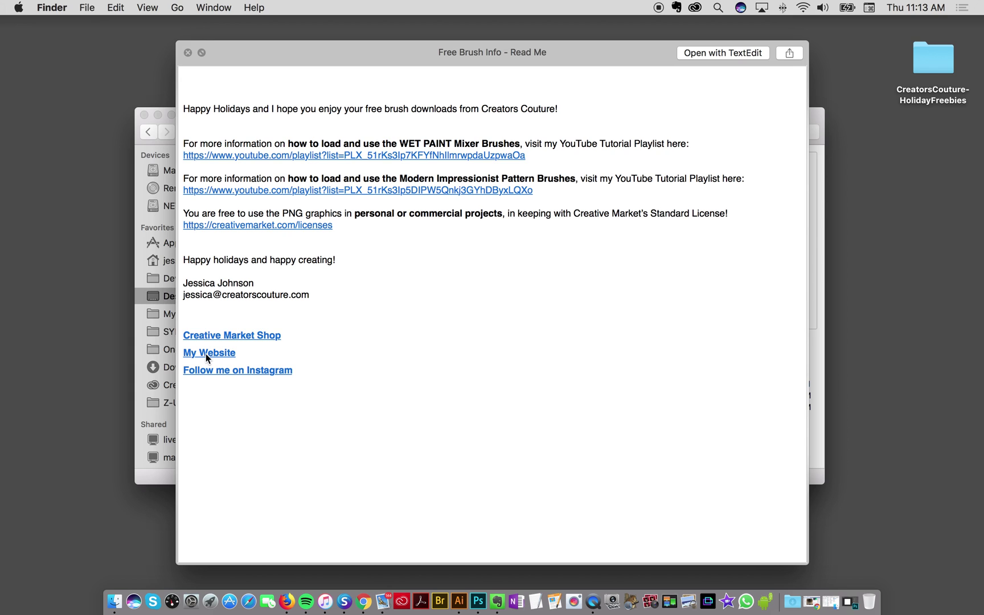
{"action": "key", "text": "space"}
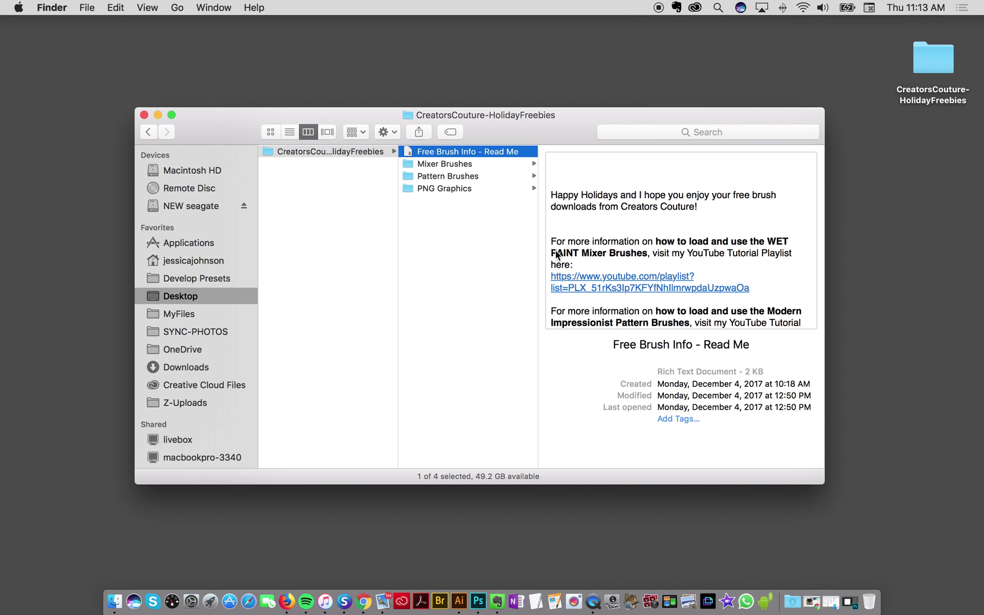
- Preview the Mixer Brushes .tpl and .abr files, ending on 03 Mixer Brush Palettes.psd
{"action": "left_click_drag", "start_coordinate": [510, 121], "coordinate": [485, 111]}
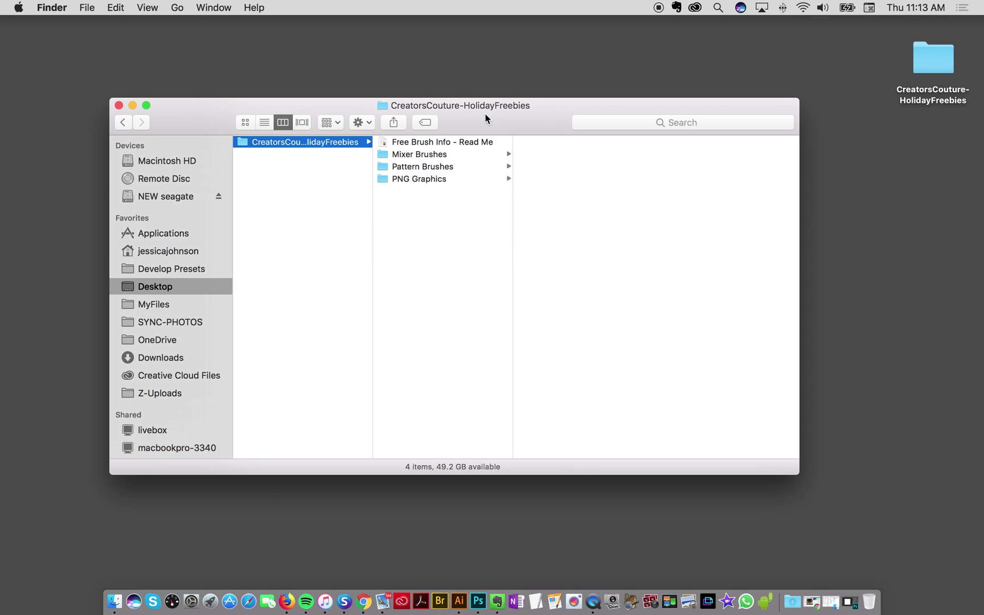
{"action": "left_click", "coordinate": [453, 157]}
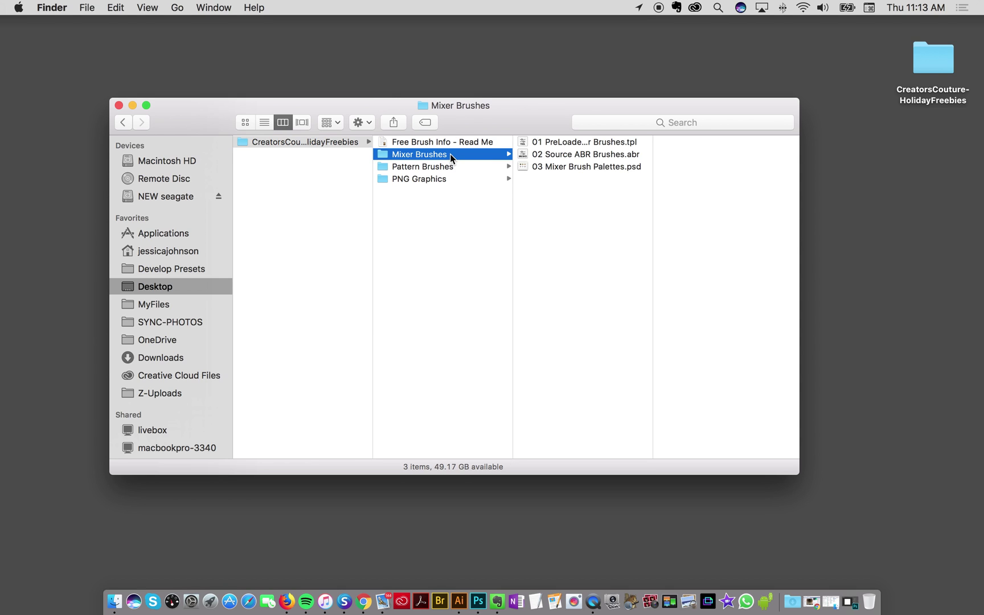
{"action": "left_click", "coordinate": [588, 142]}
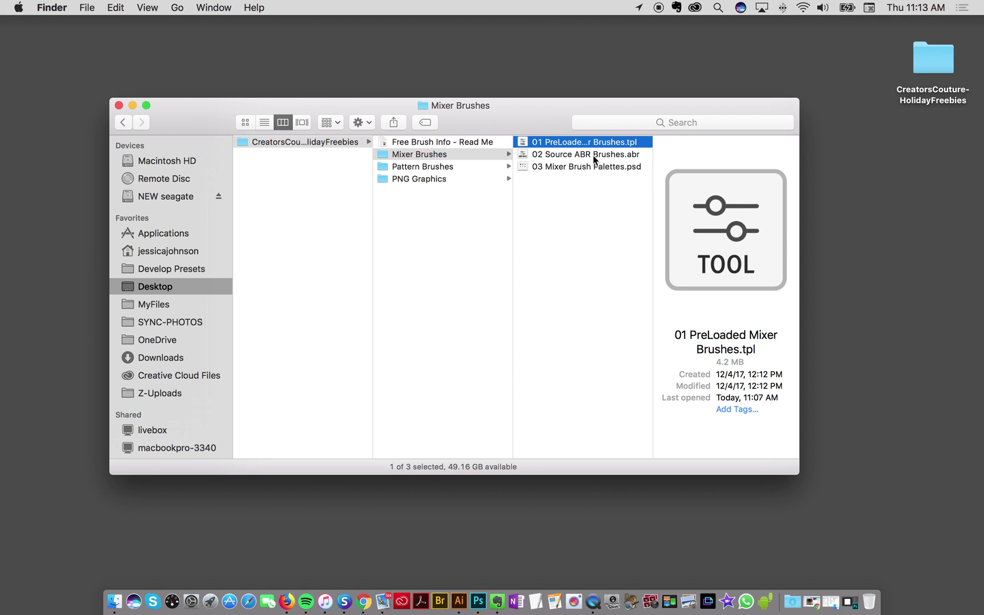
{"action": "left_click", "coordinate": [576, 159]}
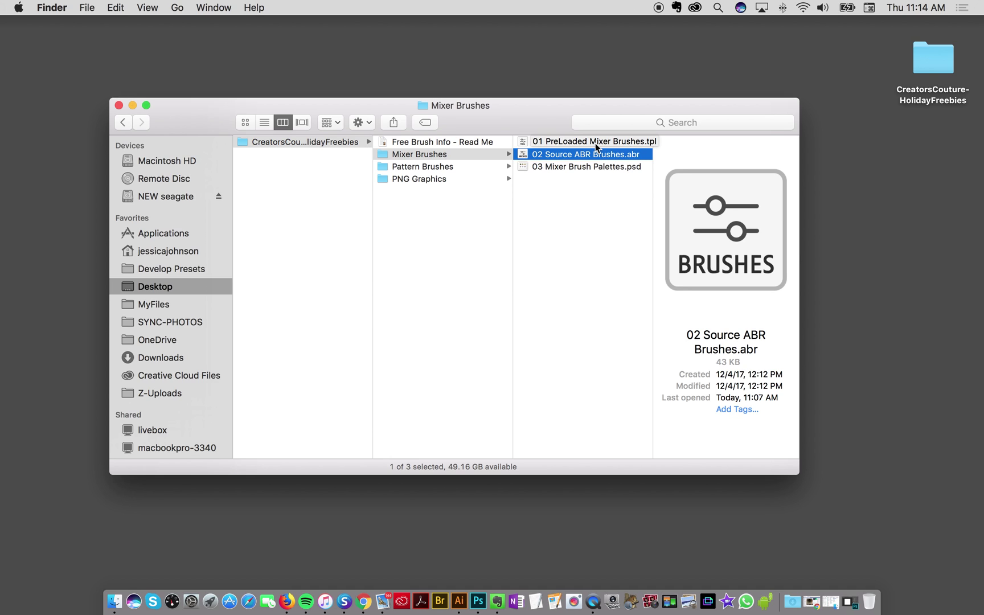
{"action": "left_click", "coordinate": [595, 142]}
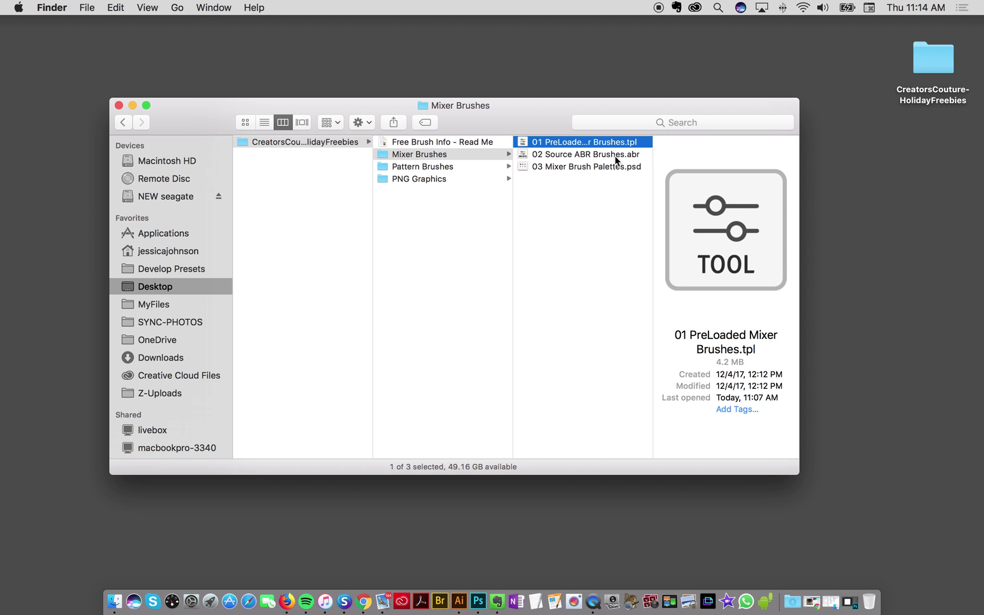
{"action": "left_click", "coordinate": [568, 167]}
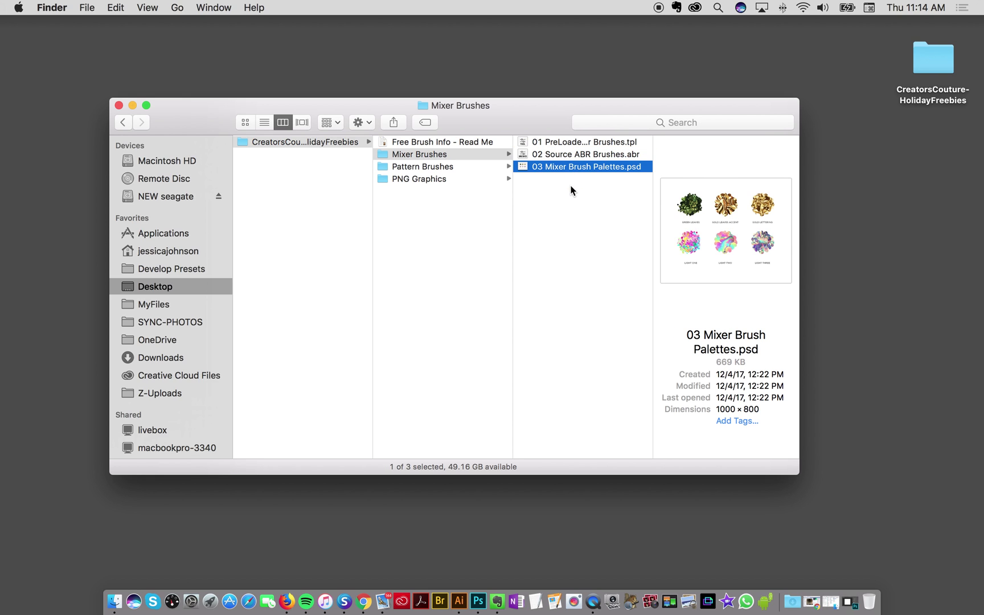
- Preview 02 Source ABR Brush.abr, 03 Source PATTERN.pat and 01 Pre-Loaded Pattern Stamp Tools.tpl
{"action": "left_click", "coordinate": [432, 166]}
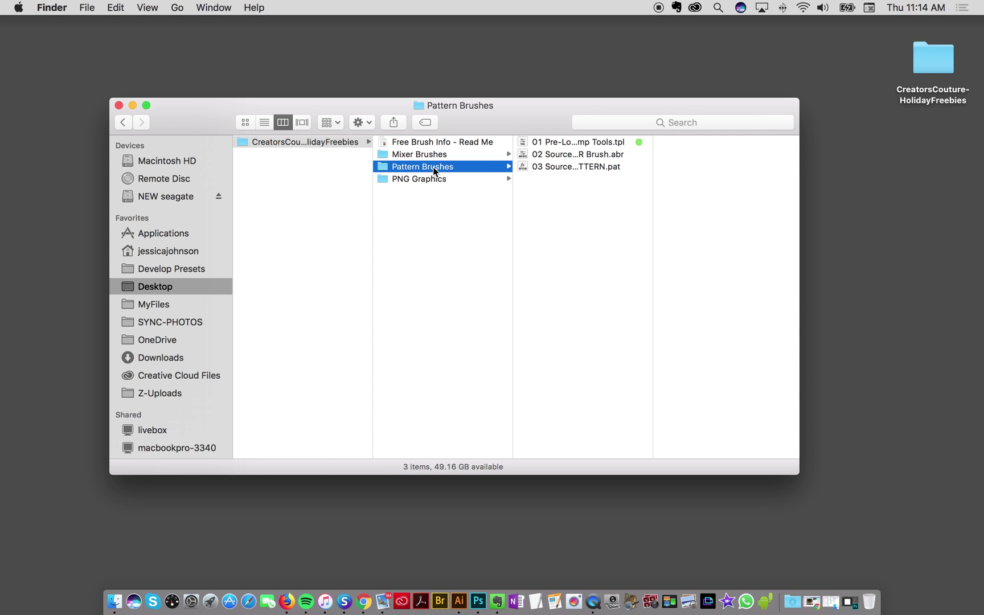
{"action": "left_click", "coordinate": [586, 155]}
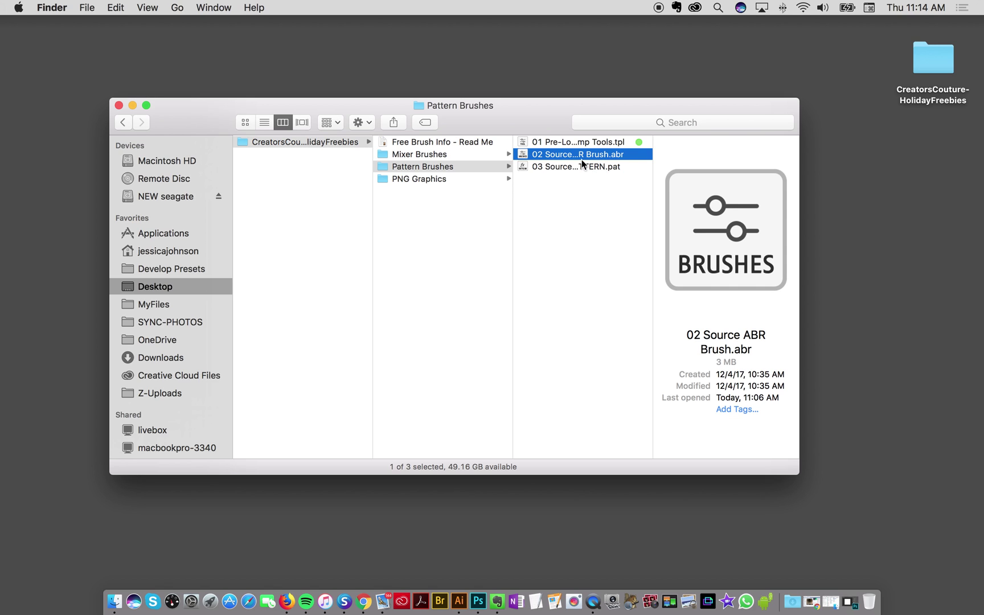
{"action": "left_click", "coordinate": [560, 166]}
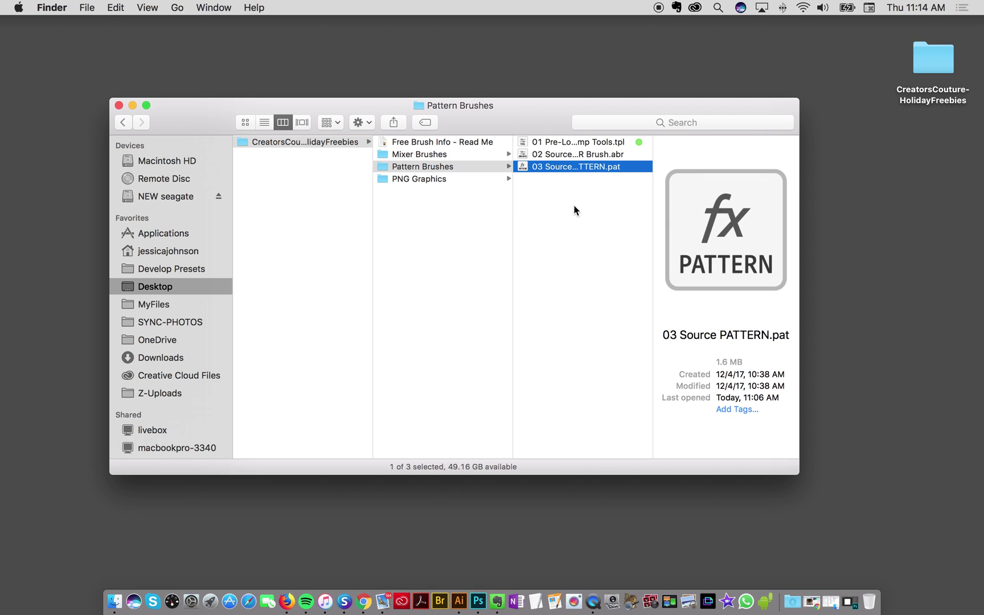
{"action": "left_click", "coordinate": [574, 205]}
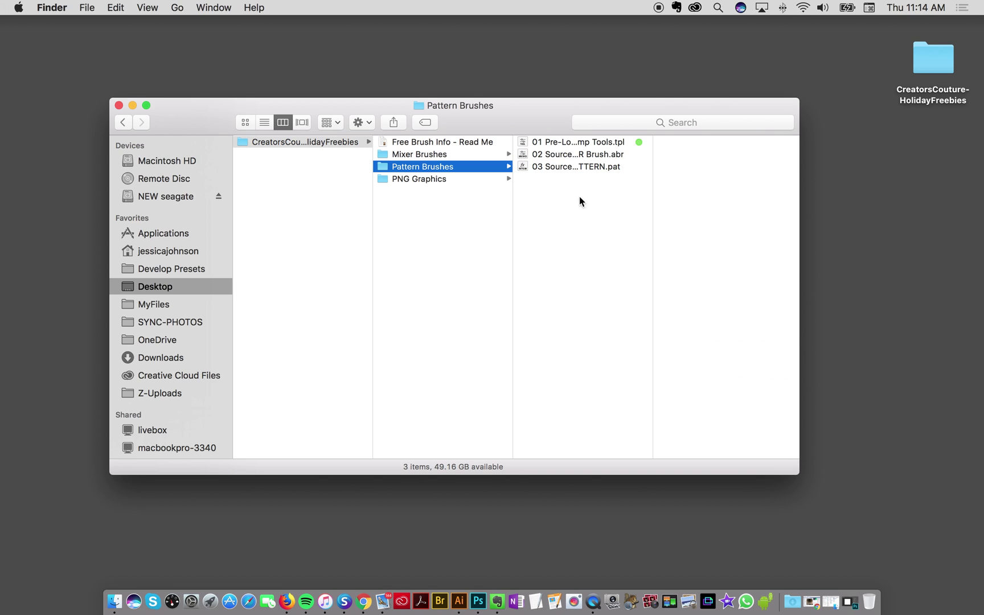
{"action": "left_click", "coordinate": [584, 155]}
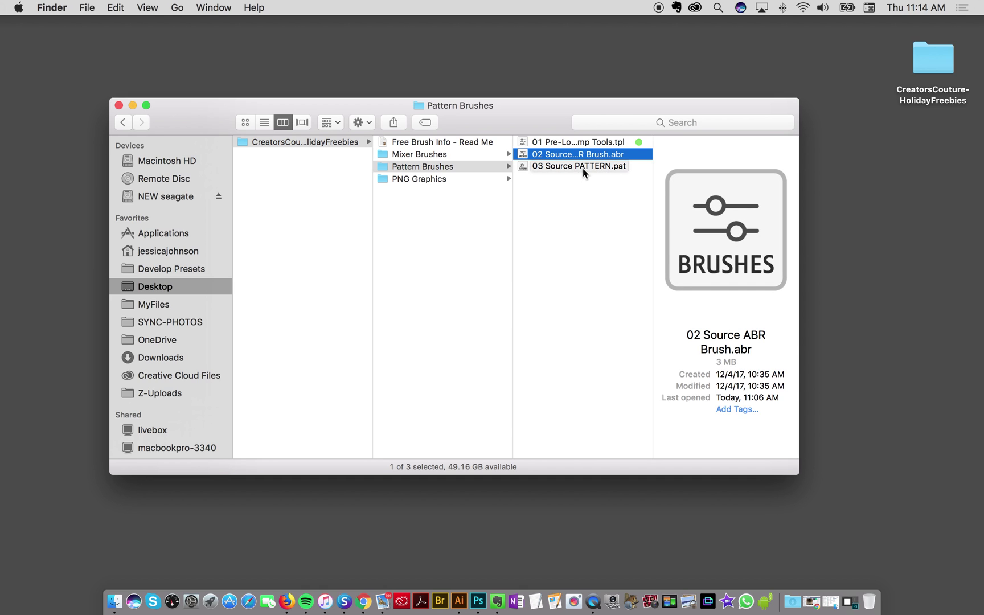
{"action": "left_click", "coordinate": [588, 167]}
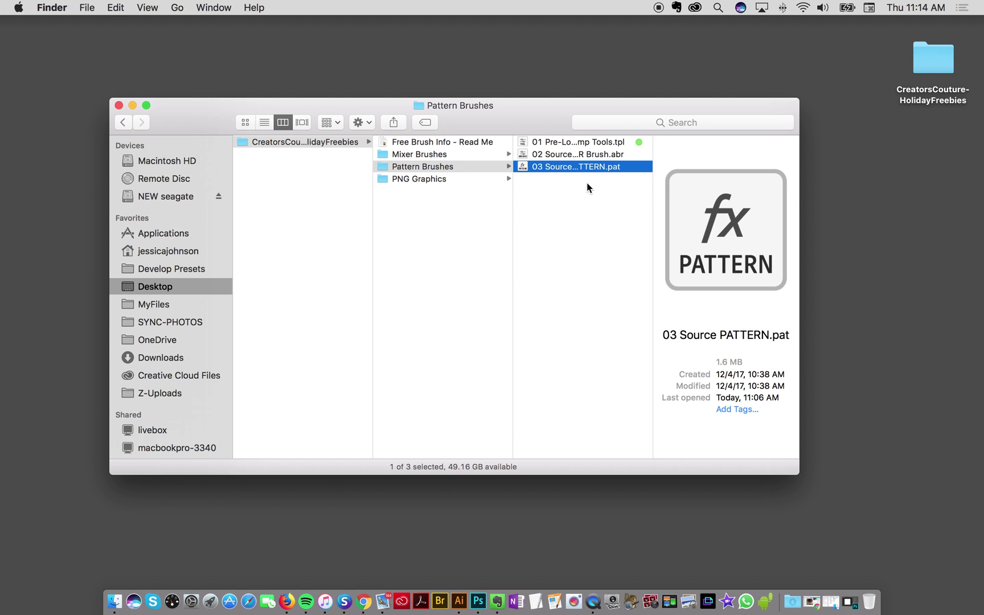
{"action": "left_click", "coordinate": [592, 141]}
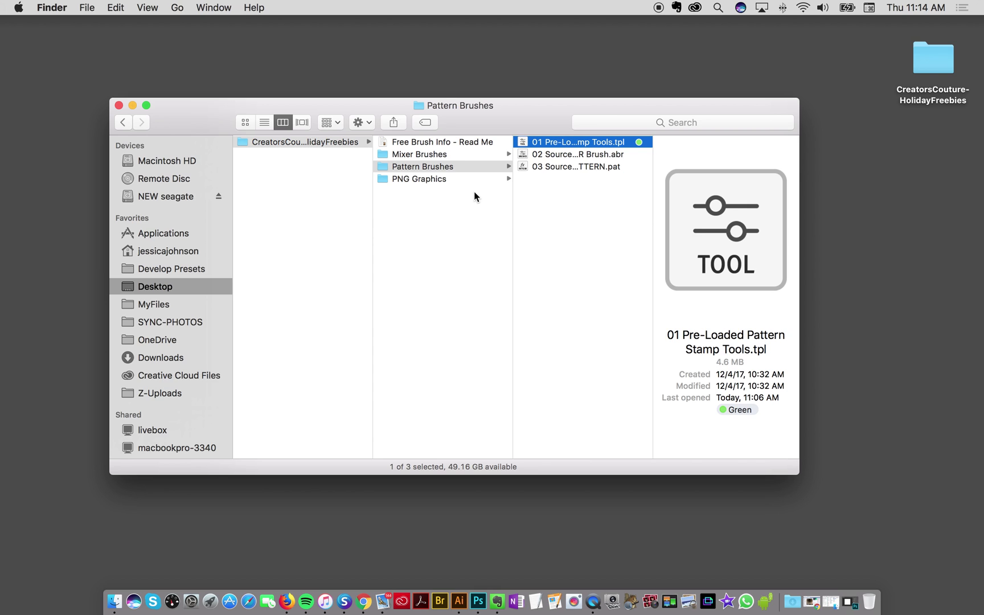
- View the PNG Graphics images full size from greenery.png to light2.png, then return to Mixer Brushes
{"action": "left_click", "coordinate": [424, 180]}
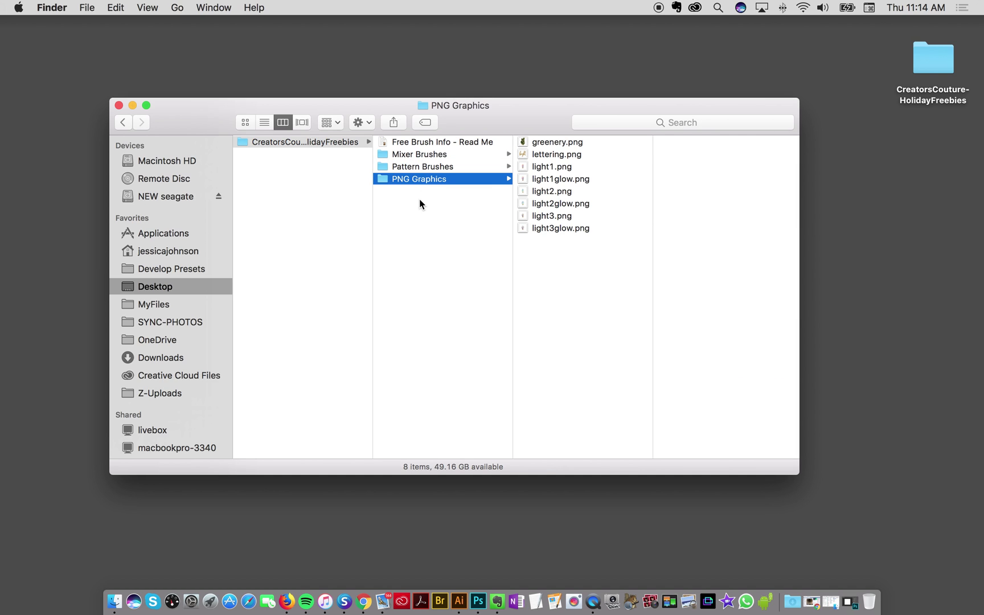
{"action": "left_click", "coordinate": [568, 146]}
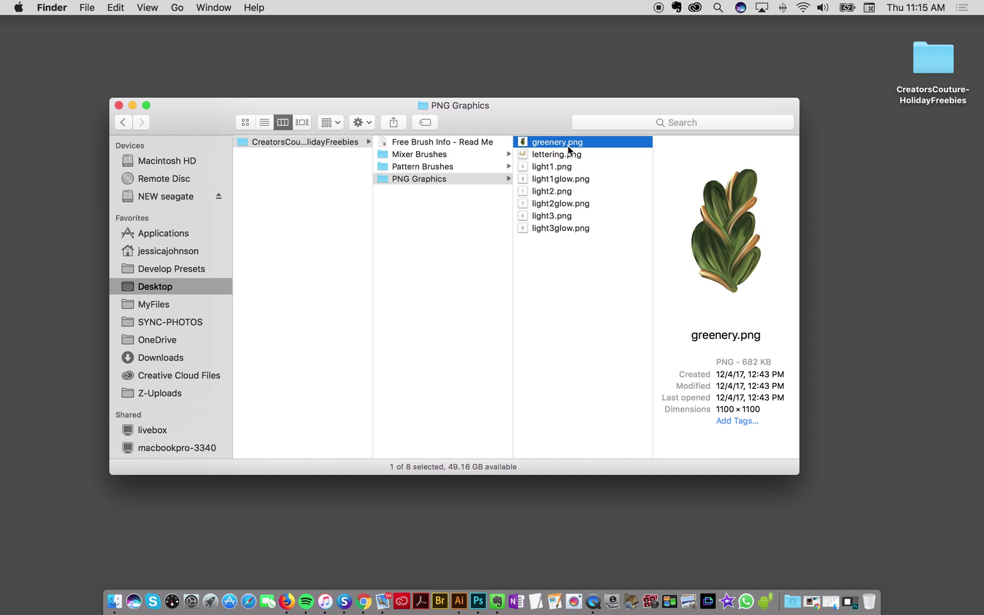
{"action": "key", "text": "space"}
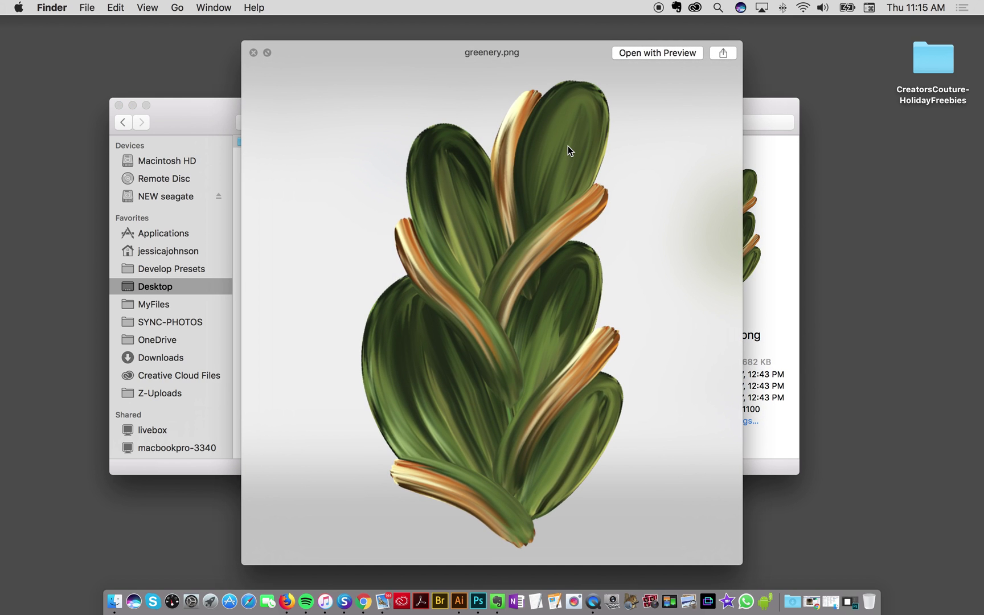
{"action": "key", "text": "Down"}
{"action": "key", "text": "Down"}
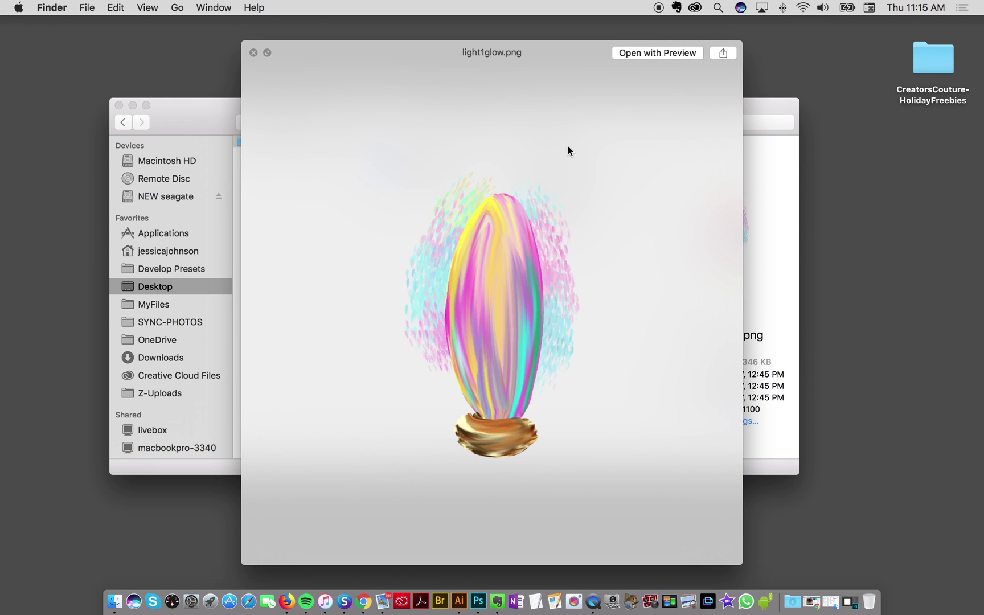
{"action": "key", "text": "Down"}
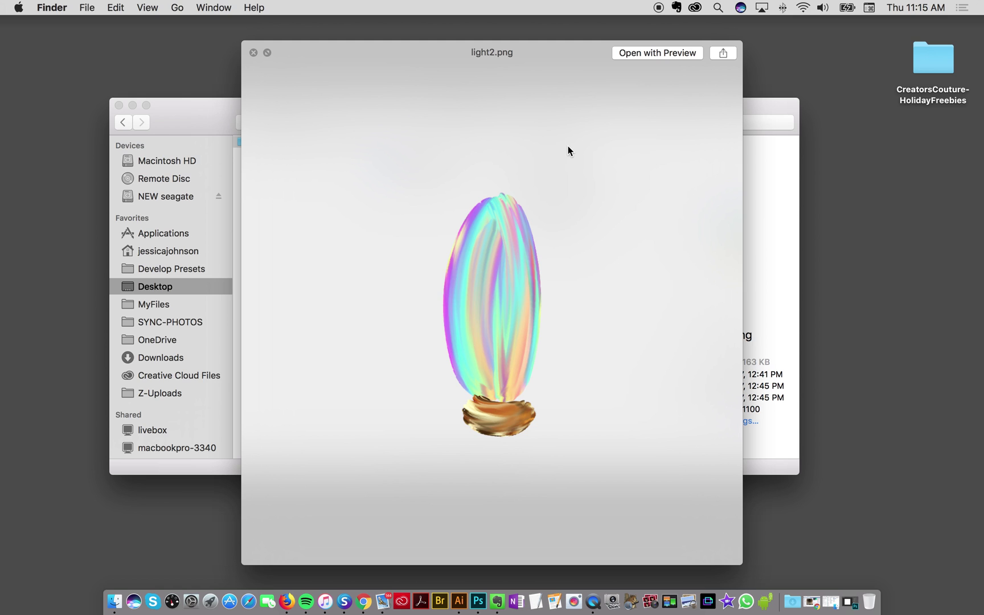
{"action": "key", "text": "space"}
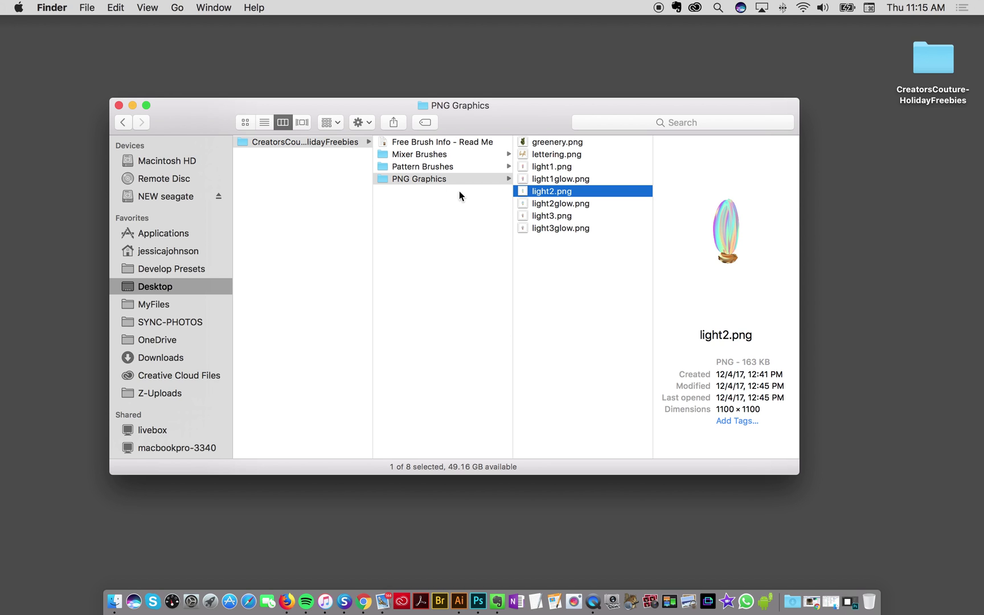
{"action": "left_click", "coordinate": [431, 155]}
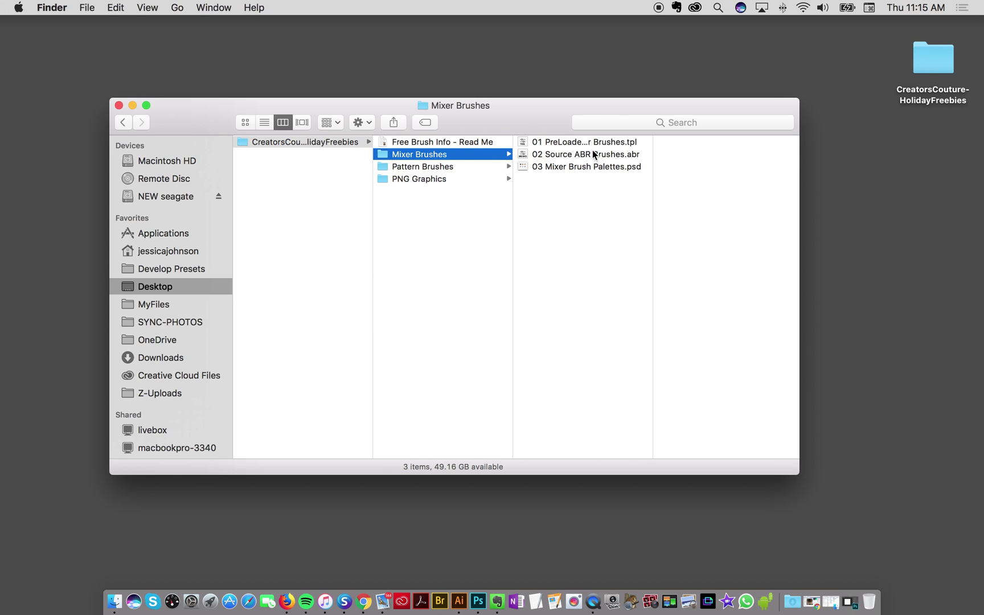
- Open 01 PreLoaded Mixer Brushes.tpl in Photoshop and select 02 Source ABR Brushes.abr
{"action": "double_click", "coordinate": [558, 143]}
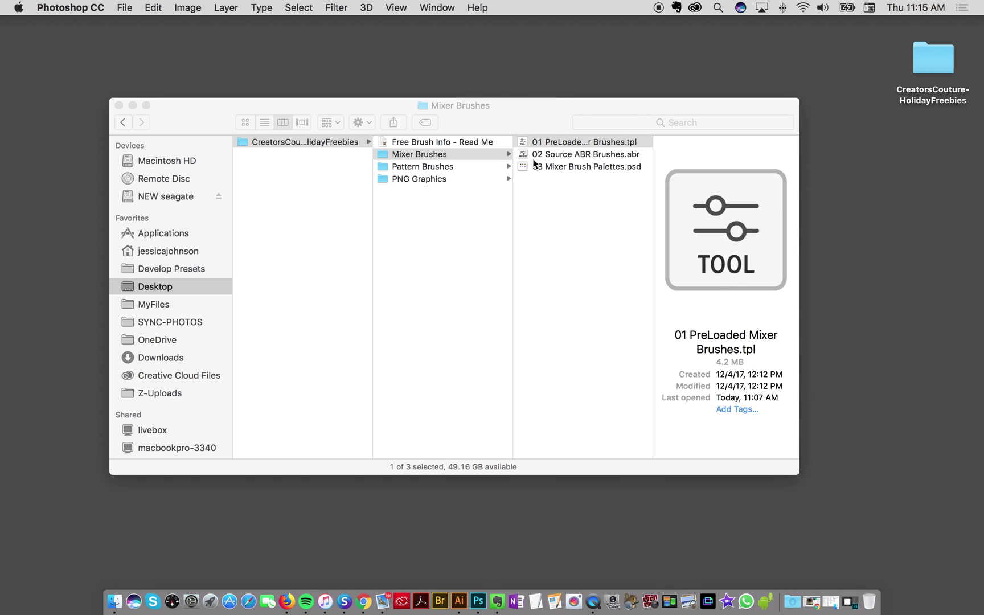
{"action": "left_click", "coordinate": [592, 156]}
{"action": "mouse_move", "coordinate": [592, 154]}
{"action": "left_mouse_down"}
{"action": "mouse_move", "coordinate": [448, 176]}
{"action": "mouse_move", "coordinate": [450, 169]}
{"action": "left_mouse_up"}
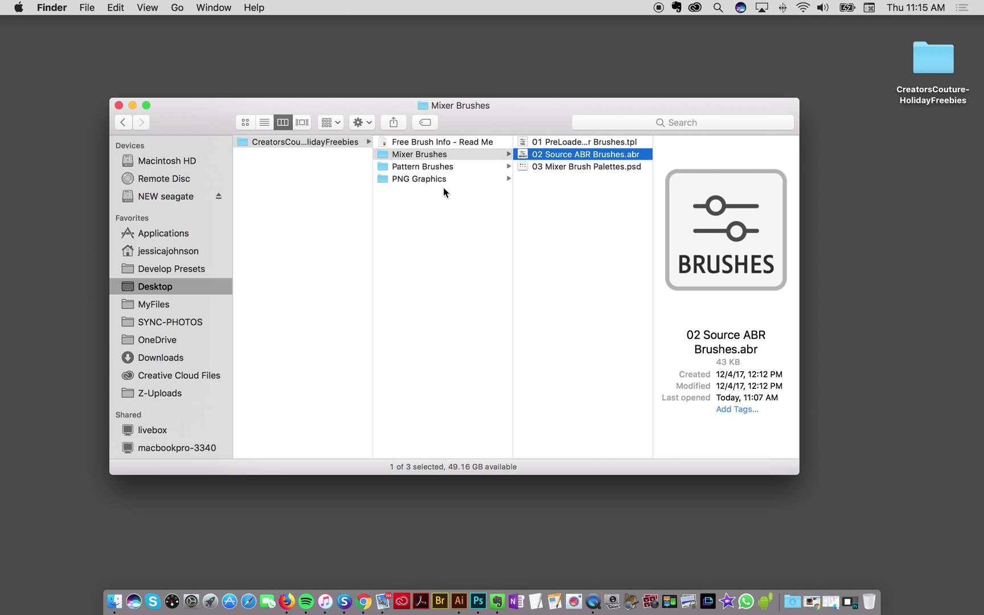
- Load the Pattern Brushes .tpl, 02 Source ABR Brush.abr and 03 Source PATTERN.pat into Photoshop
{"action": "left_click", "coordinate": [432, 166]}
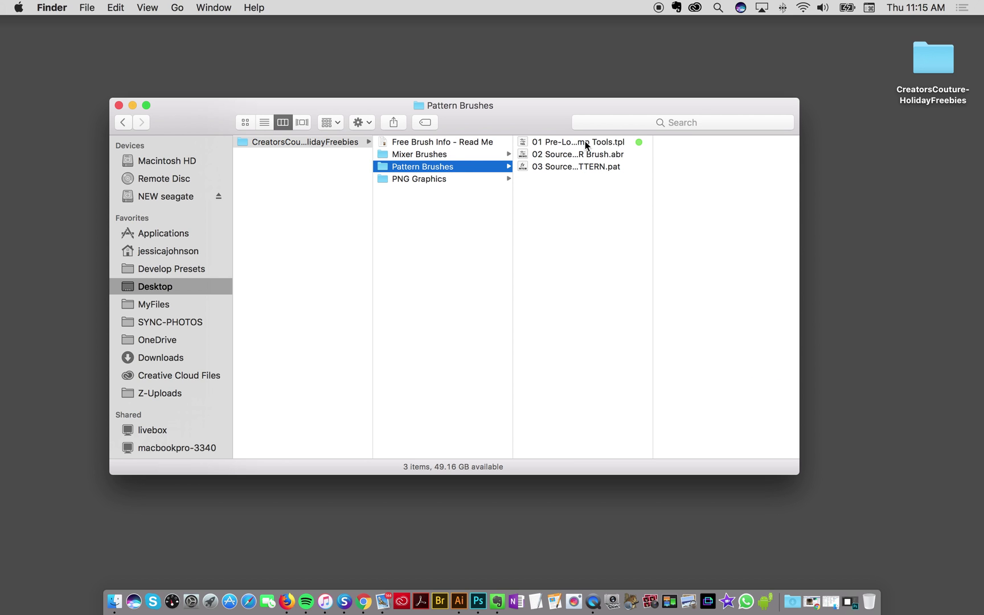
{"action": "double_click", "coordinate": [586, 143]}
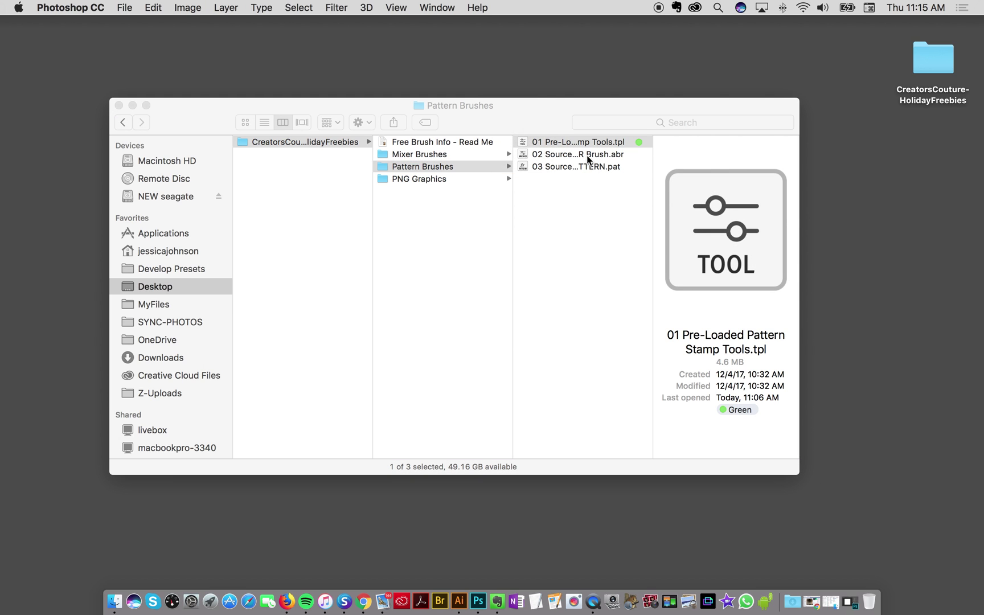
{"action": "double_click", "coordinate": [573, 155]}
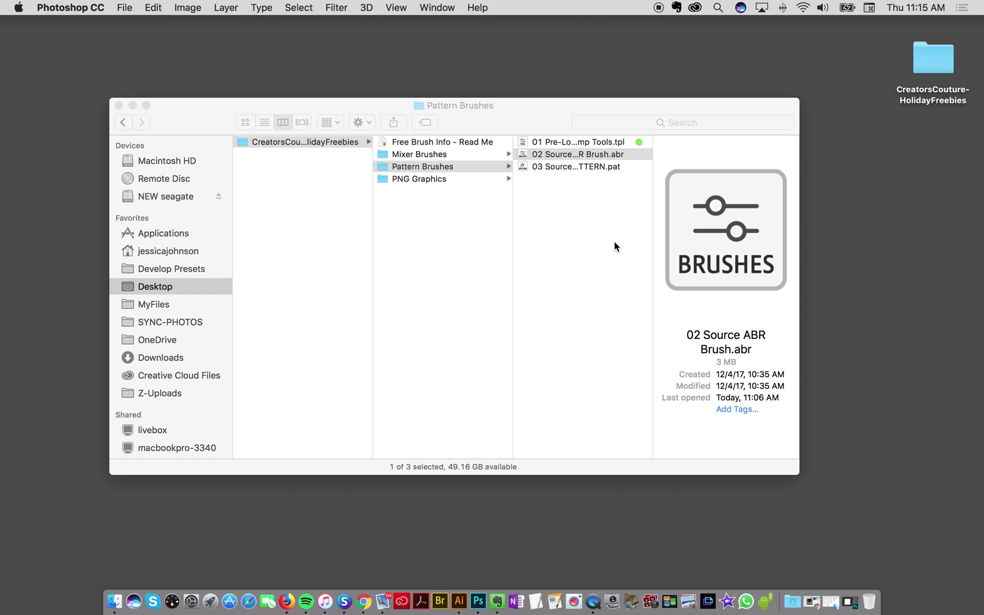
{"action": "double_click", "coordinate": [588, 167]}
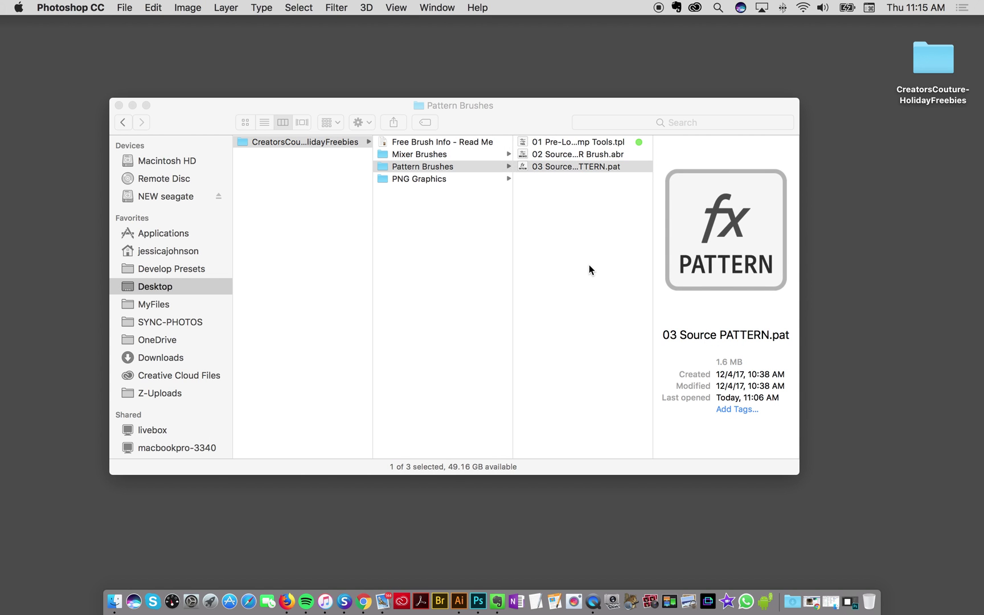
{"action": "left_click", "coordinate": [469, 179]}
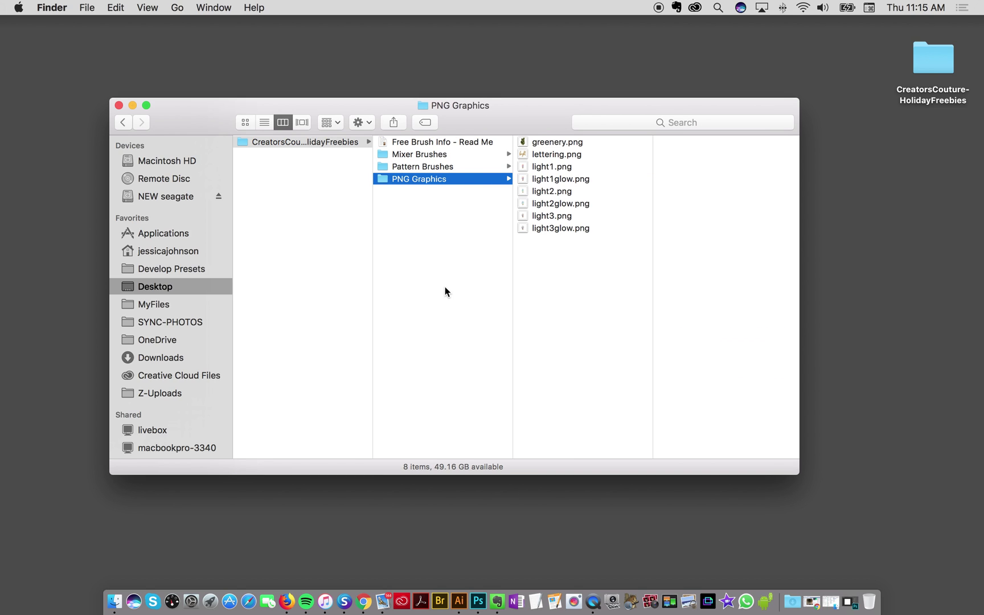
- Bring Photoshop to the front with the Brushes panel showing
{"action": "left_click", "coordinate": [475, 608]}
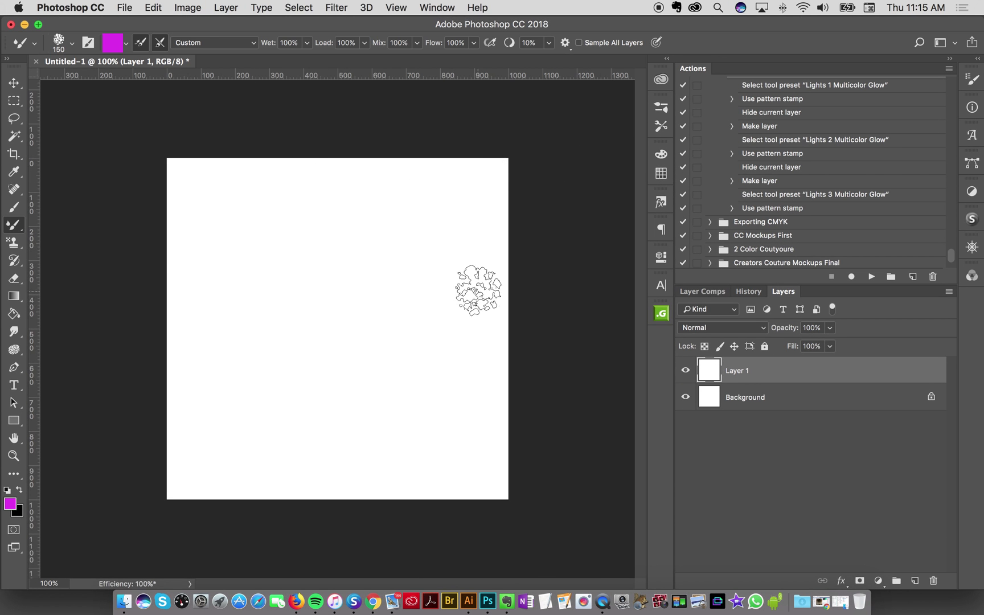
{"action": "left_click", "coordinate": [661, 108]}
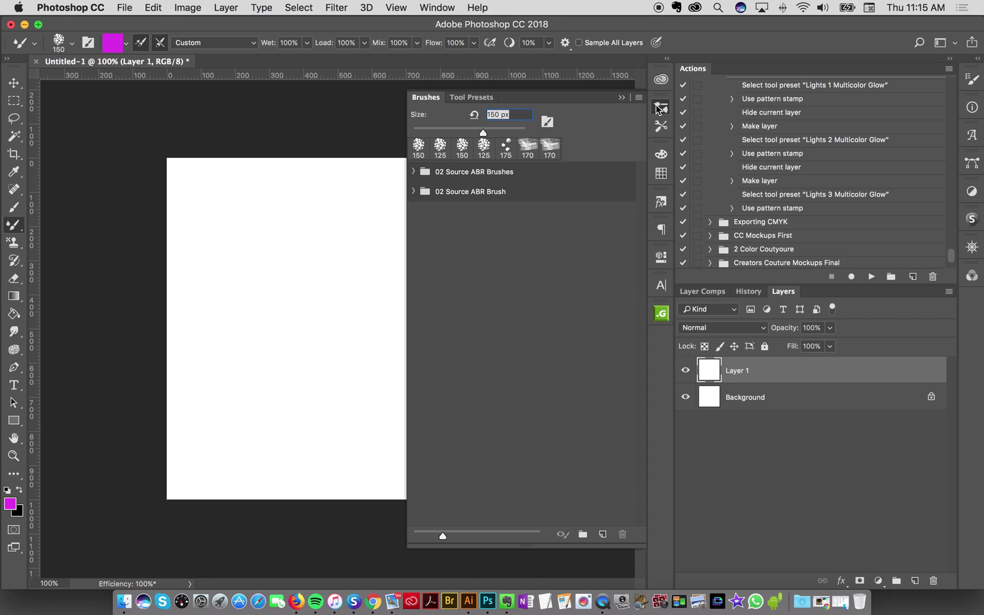
{"action": "left_click", "coordinate": [437, 8]}
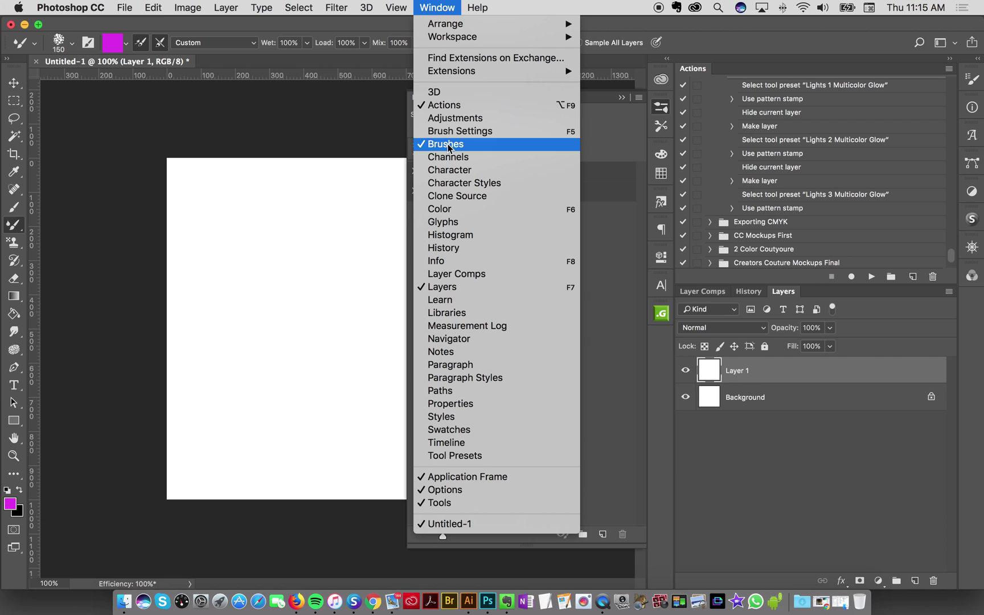
{"action": "left_click", "coordinate": [443, 5]}
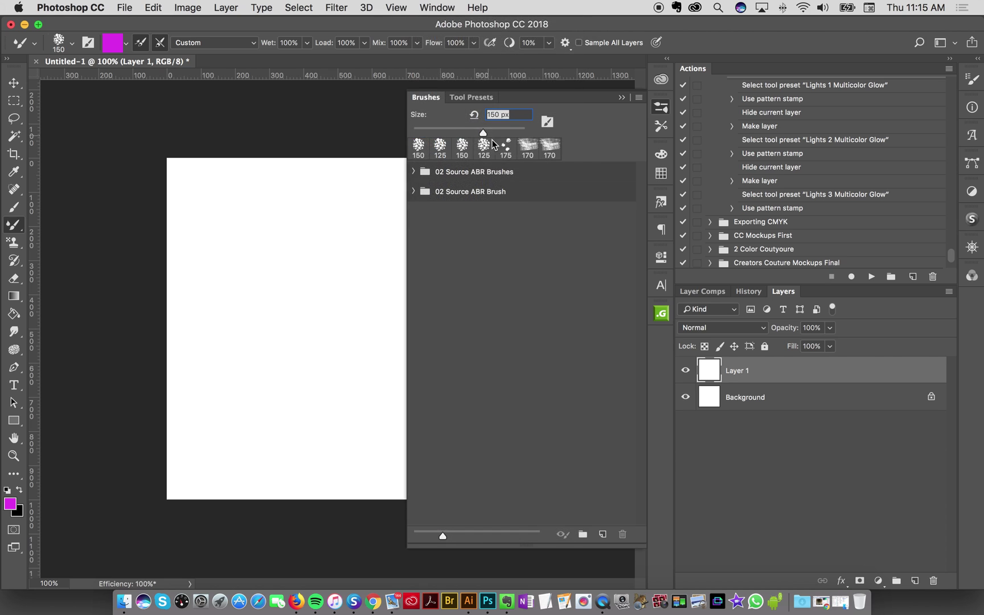
- Expand the 02 Source ABR Brushes and 02 Source ABR Brush groups
{"action": "left_click", "coordinate": [507, 176]}
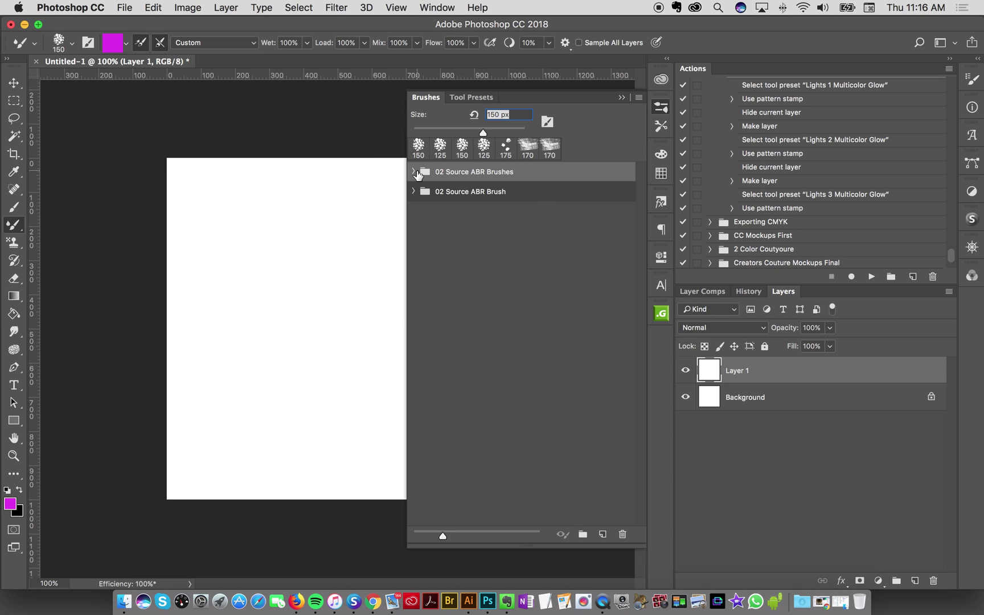
{"action": "left_click", "coordinate": [411, 172]}
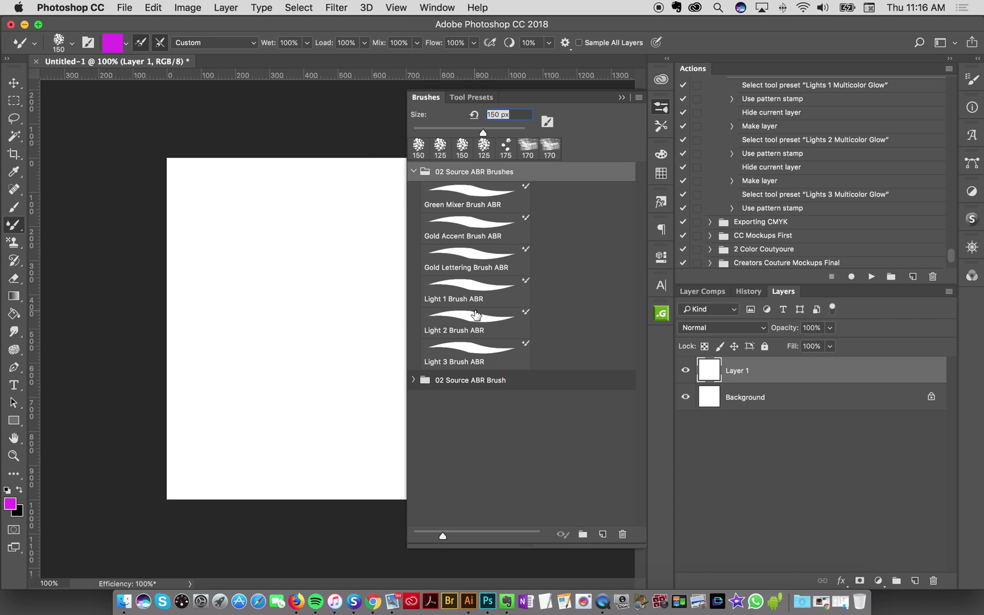
{"action": "left_click", "coordinate": [414, 380]}
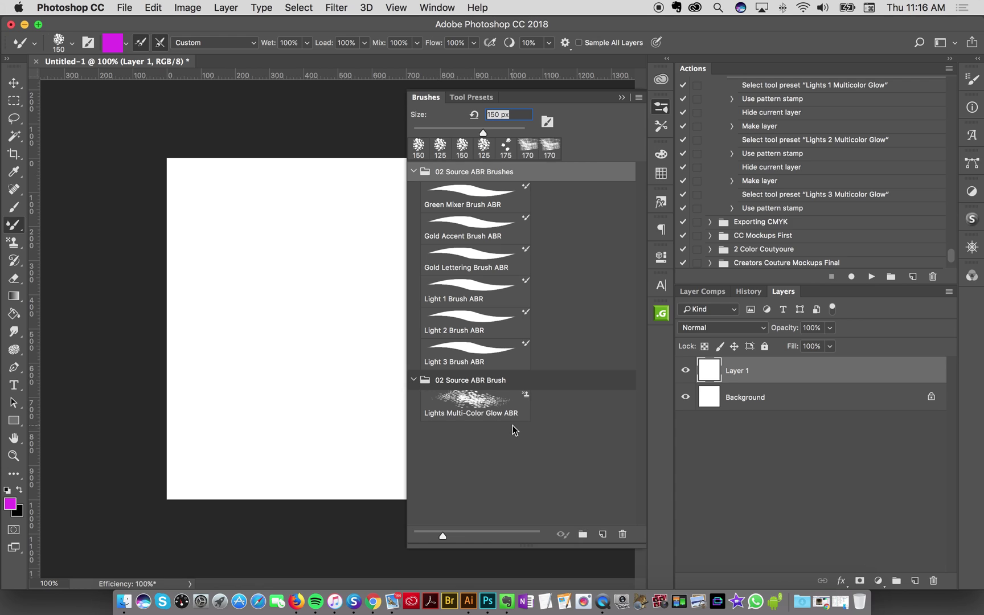
- Select the Lights Multi-Color Glow ABR brush and choose Import Brushes from the panel menu
{"action": "left_click", "coordinate": [482, 405]}
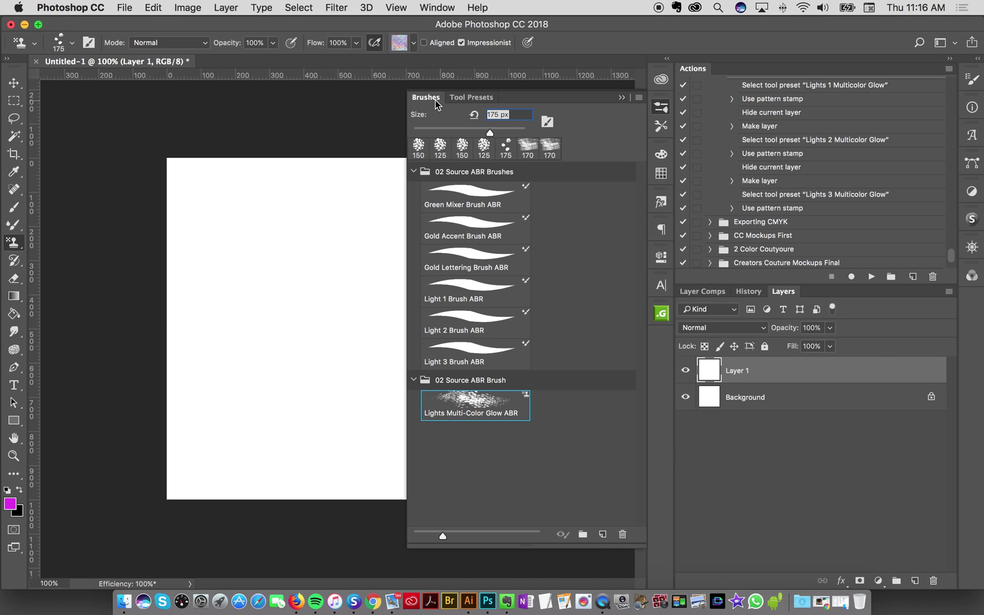
{"action": "left_click", "coordinate": [638, 99]}
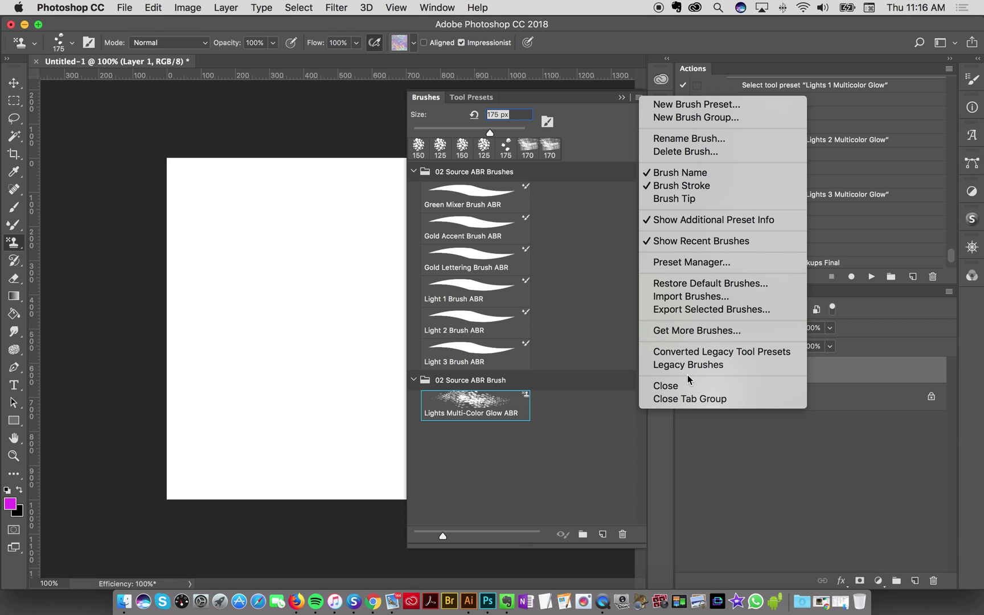
{"action": "left_click", "coordinate": [711, 297]}
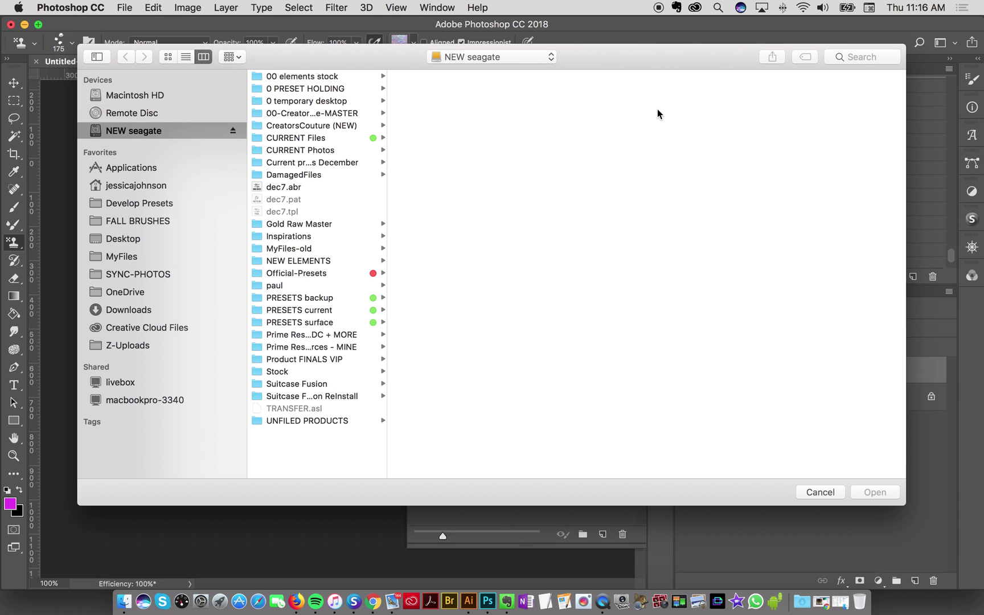
- Import Mixer Brushes > 02 Source ABR Brushes.abr from the Desktop holiday freebies folder
{"action": "left_click", "coordinate": [158, 264]}
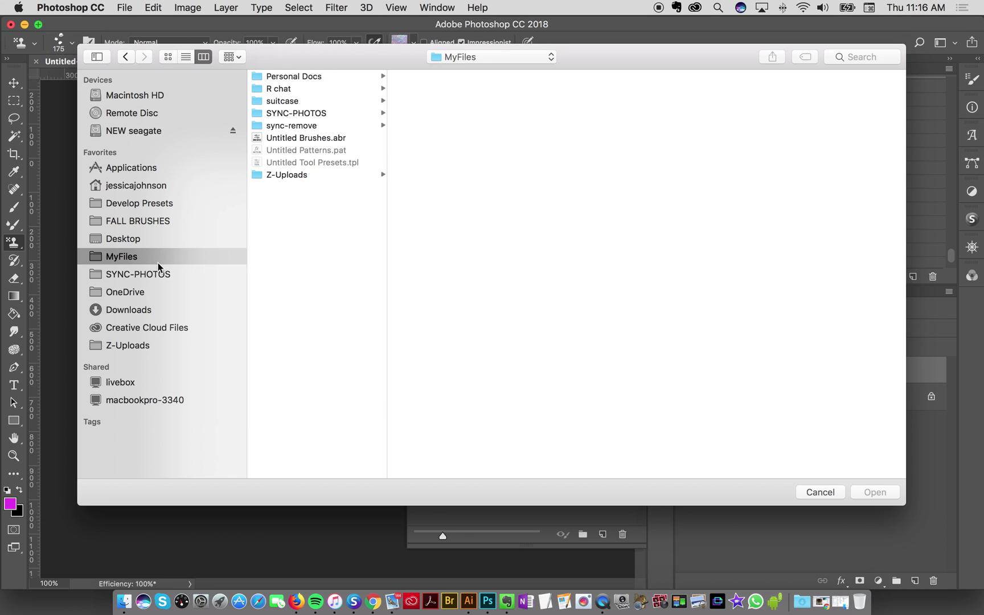
{"action": "left_click", "coordinate": [153, 237]}
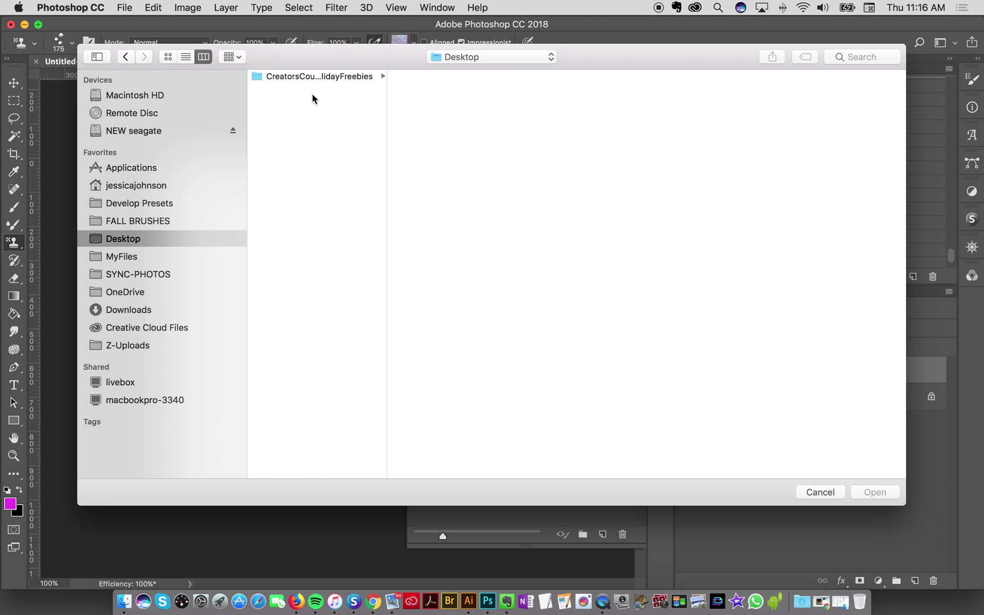
{"action": "left_click", "coordinate": [329, 76]}
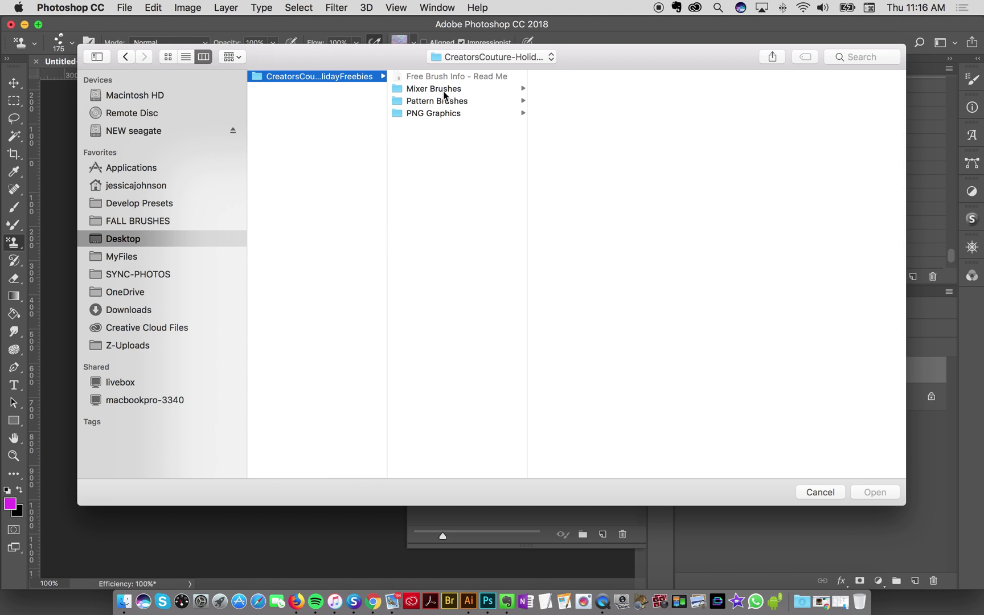
{"action": "left_click", "coordinate": [445, 91]}
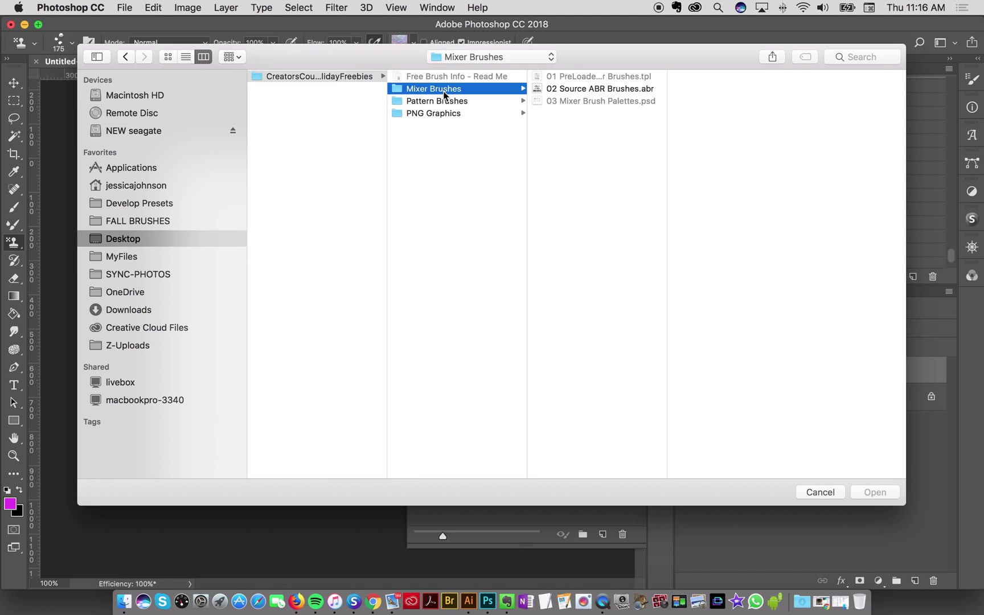
{"action": "left_click", "coordinate": [581, 88]}
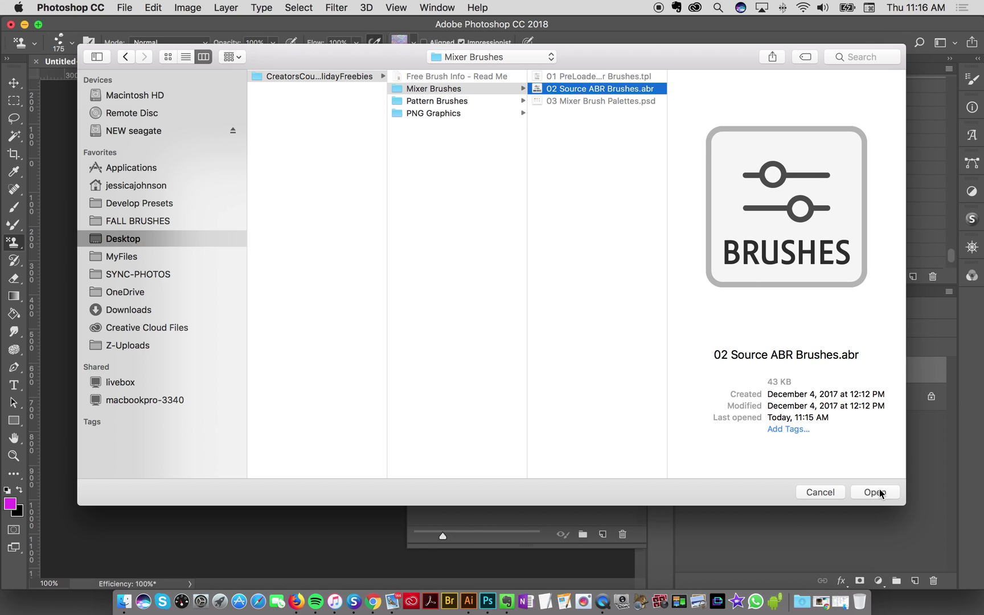
{"action": "left_click", "coordinate": [879, 493]}
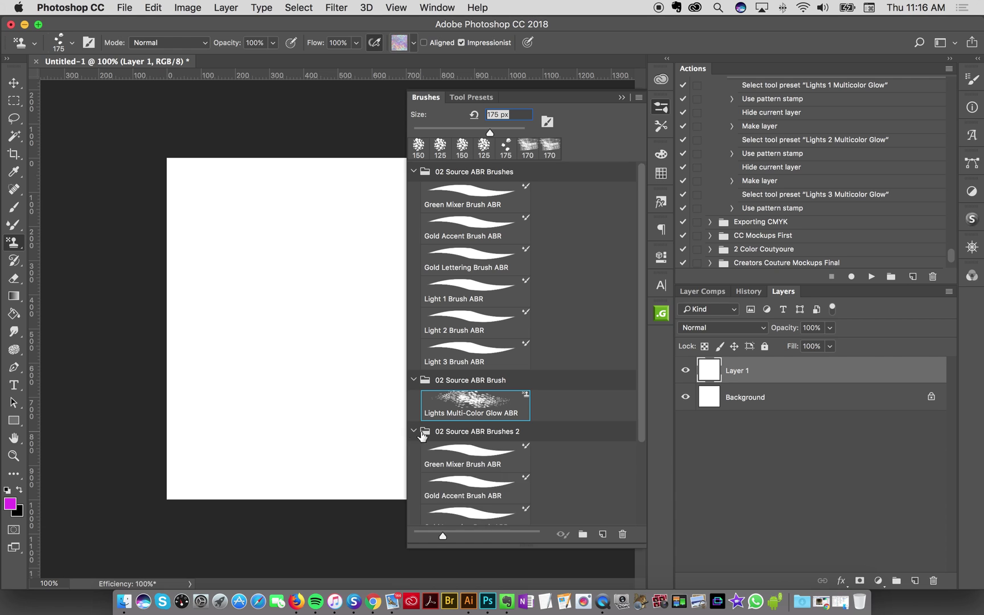
{"action": "scroll", "coordinate": [510, 441], "scroll_direction": "down", "scroll_amount": 3}
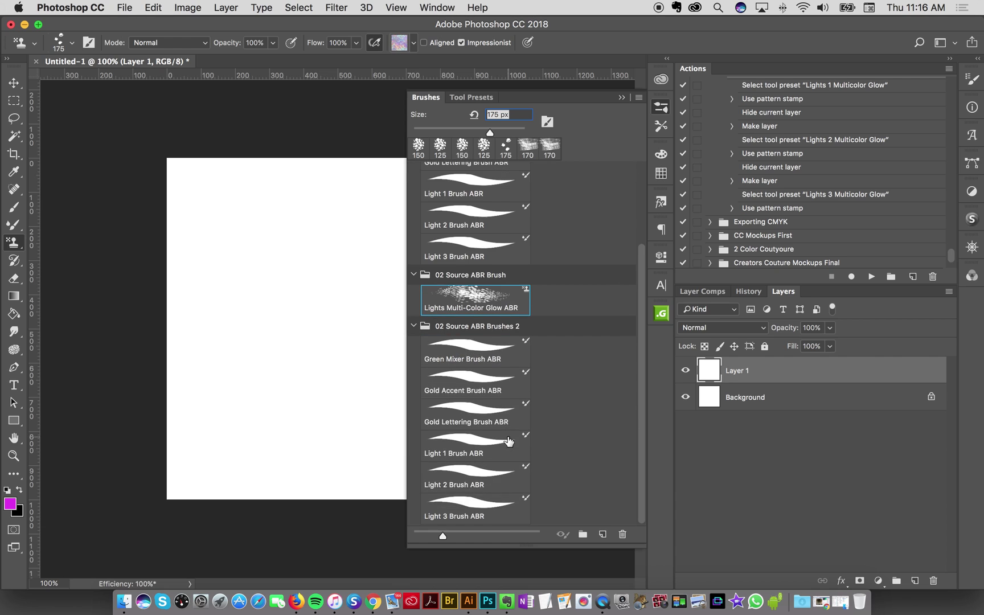
- Import Pattern Brushes > 02 Source ABR Brush.abr and expand the new 02 Source ABR Brush 2 group
{"action": "left_click", "coordinate": [638, 97]}
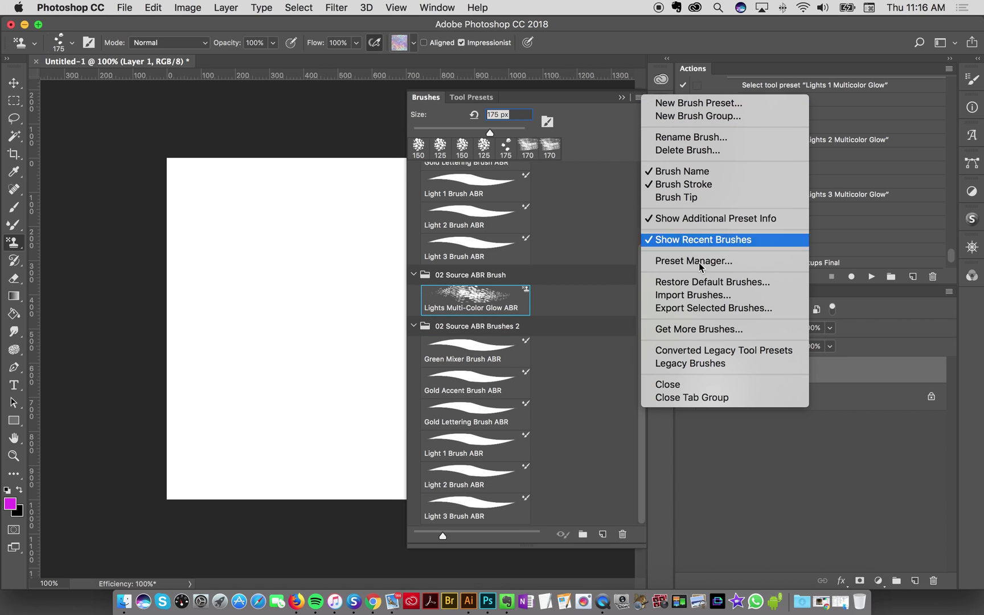
{"action": "left_click", "coordinate": [697, 294]}
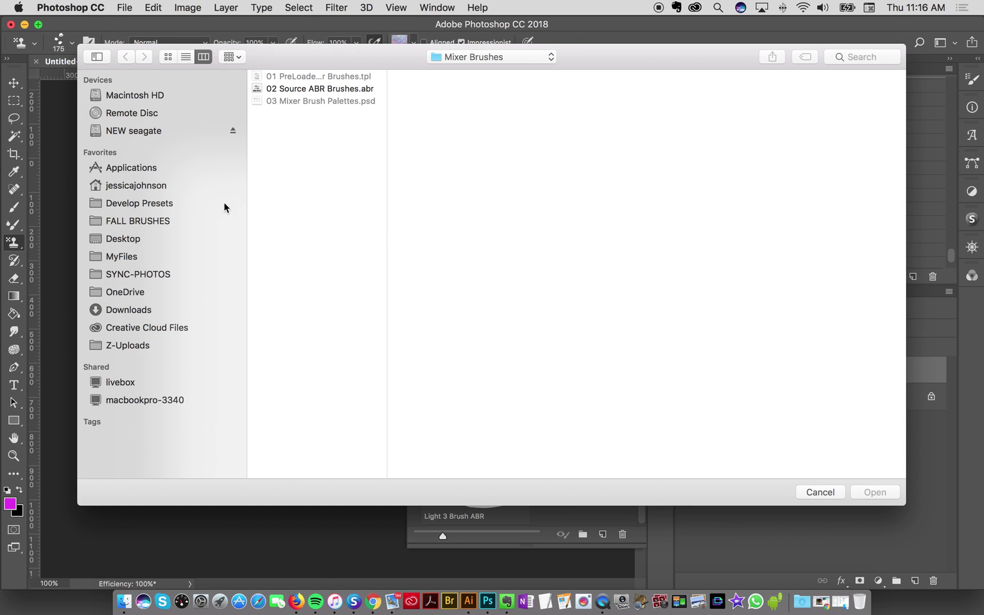
{"action": "left_click", "coordinate": [482, 59]}
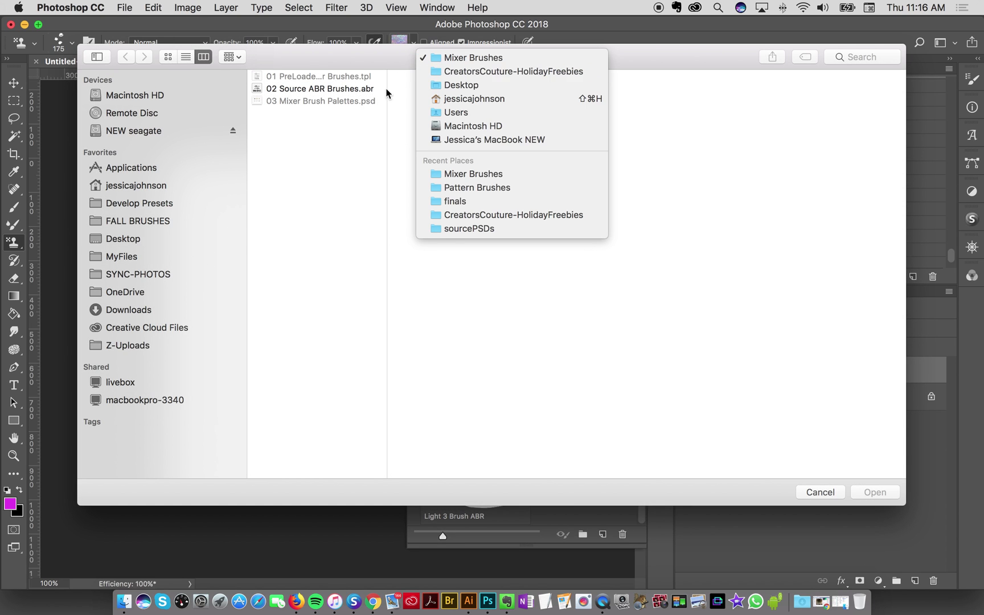
{"action": "left_click", "coordinate": [478, 73]}
{"action": "left_click", "coordinate": [438, 100]}
{"action": "left_click", "coordinate": [592, 89]}
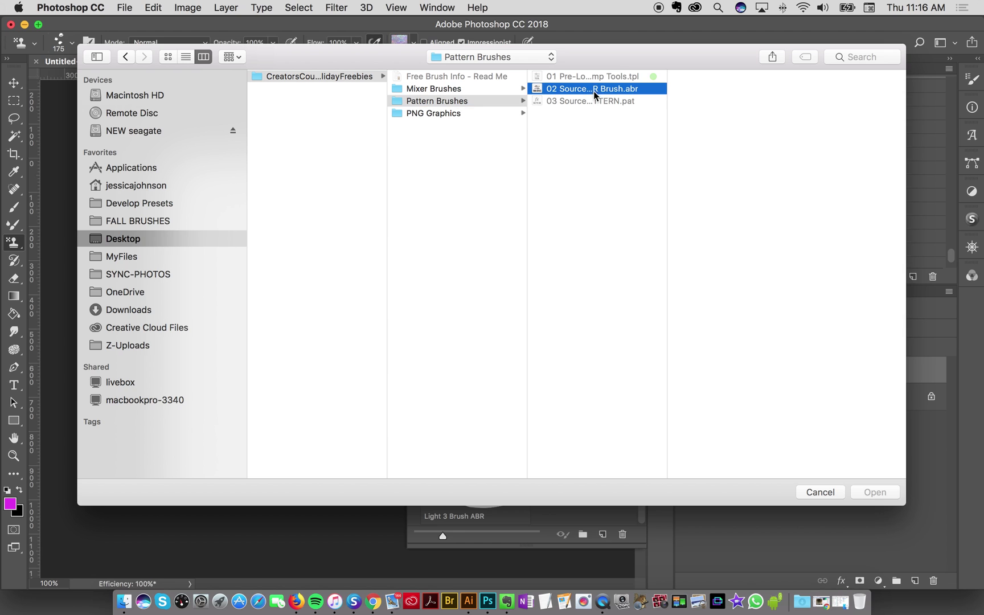
{"action": "left_click", "coordinate": [875, 492]}
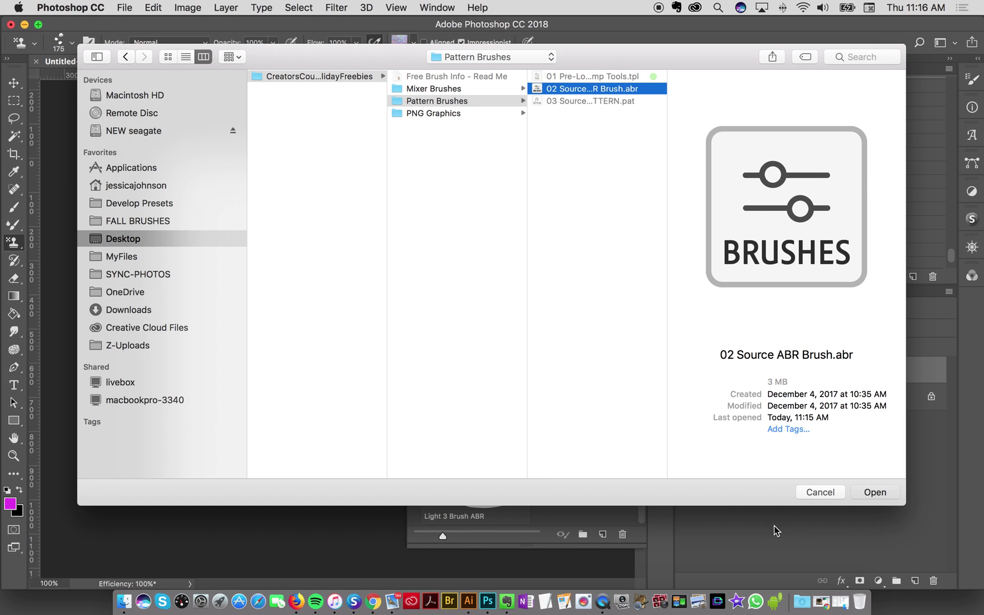
{"action": "left_click", "coordinate": [430, 515]}
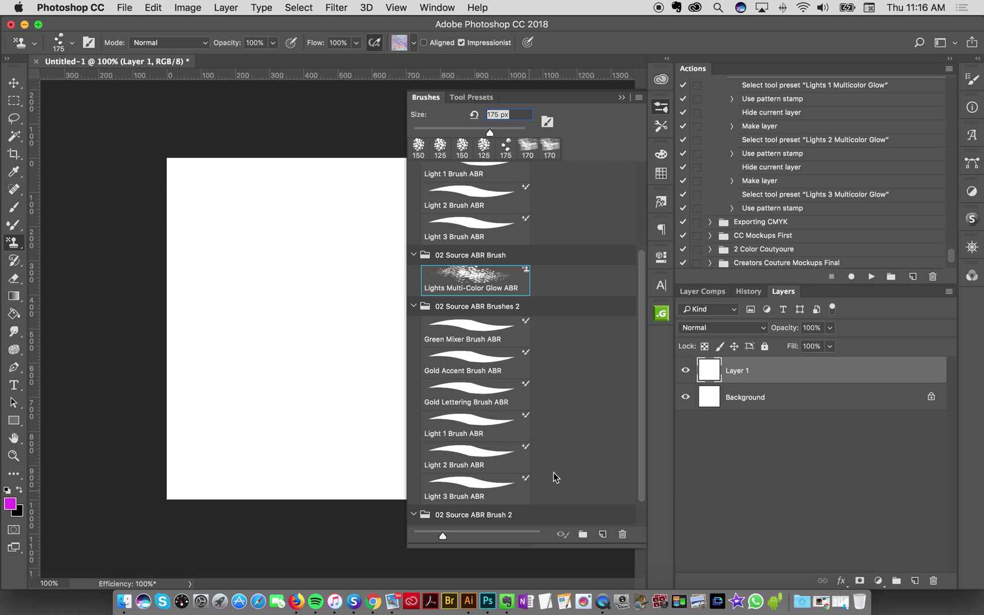
{"action": "scroll", "coordinate": [529, 318], "scroll_direction": "up", "scroll_amount": 3}
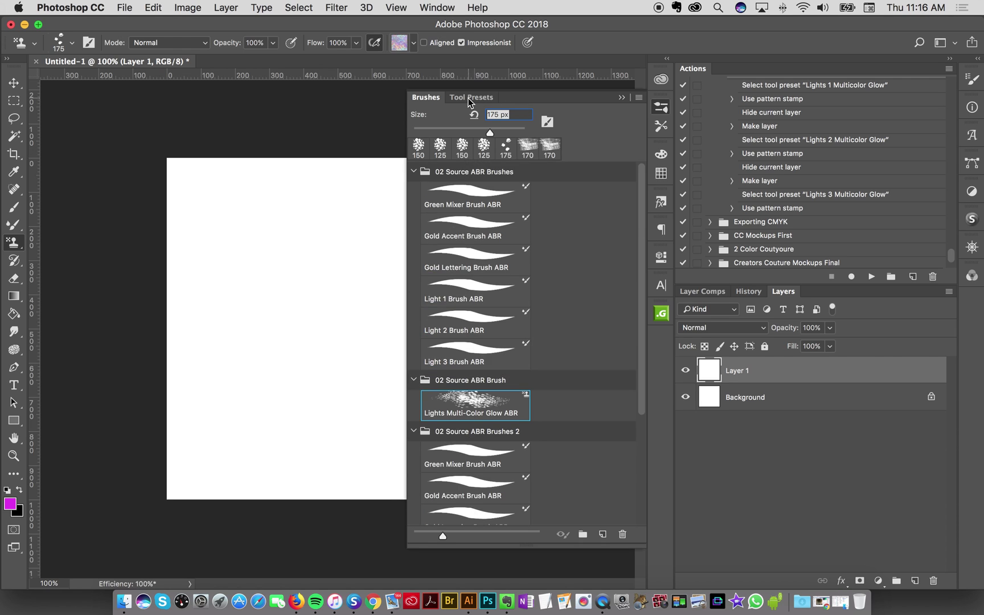
- Show the Tool Presets panel, from PreLoaded Green Mixer Brush to Lights 3 Multicolor Glow, and open its menu
{"action": "left_click", "coordinate": [473, 97]}
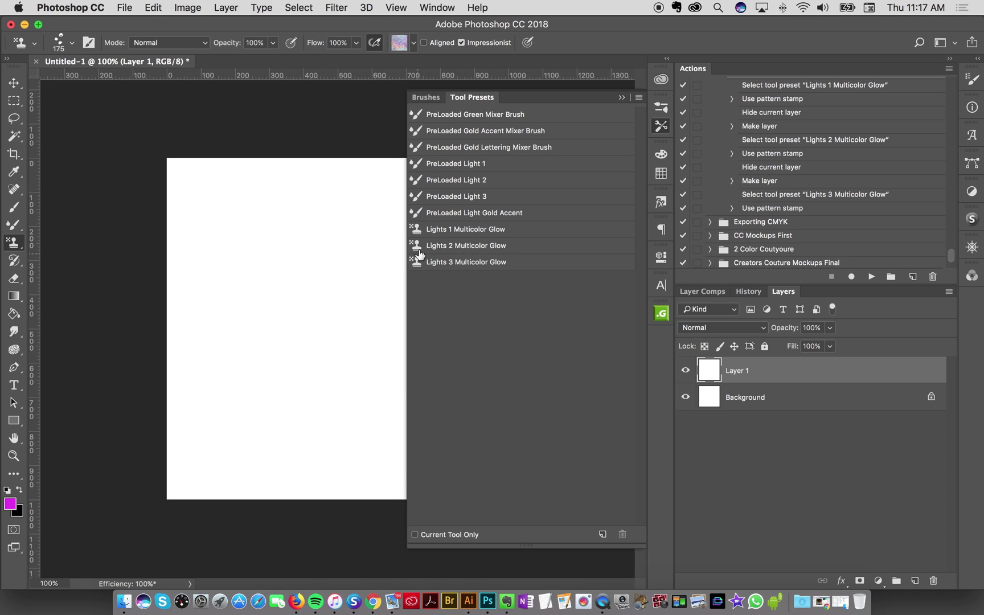
{"action": "left_click_drag", "start_coordinate": [433, 231], "coordinate": [441, 278]}
{"action": "left_click_drag", "start_coordinate": [442, 278], "coordinate": [442, 277]}
{"action": "left_click", "coordinate": [639, 99]}
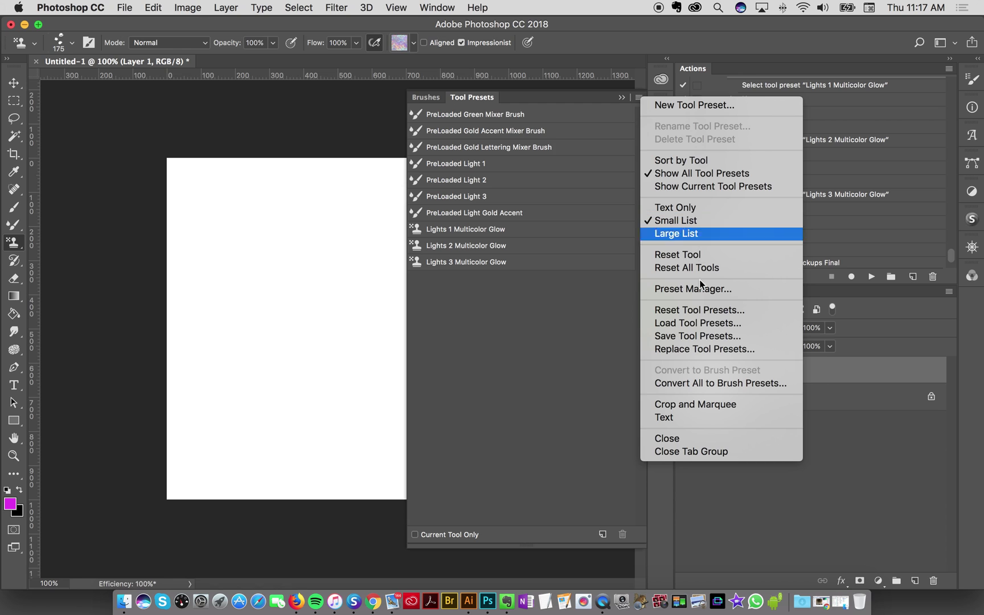
- Load the 01 PreLoaded Mixer Brushes.tpl tool presets from the Mixer Brushes folder
{"action": "left_click", "coordinate": [697, 323]}
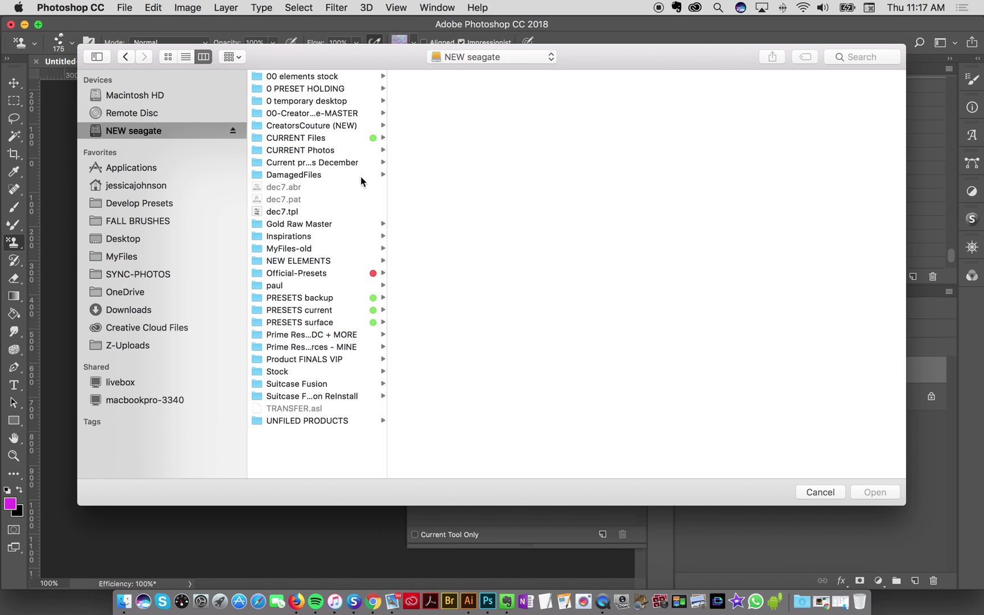
{"action": "left_click", "coordinate": [159, 253]}
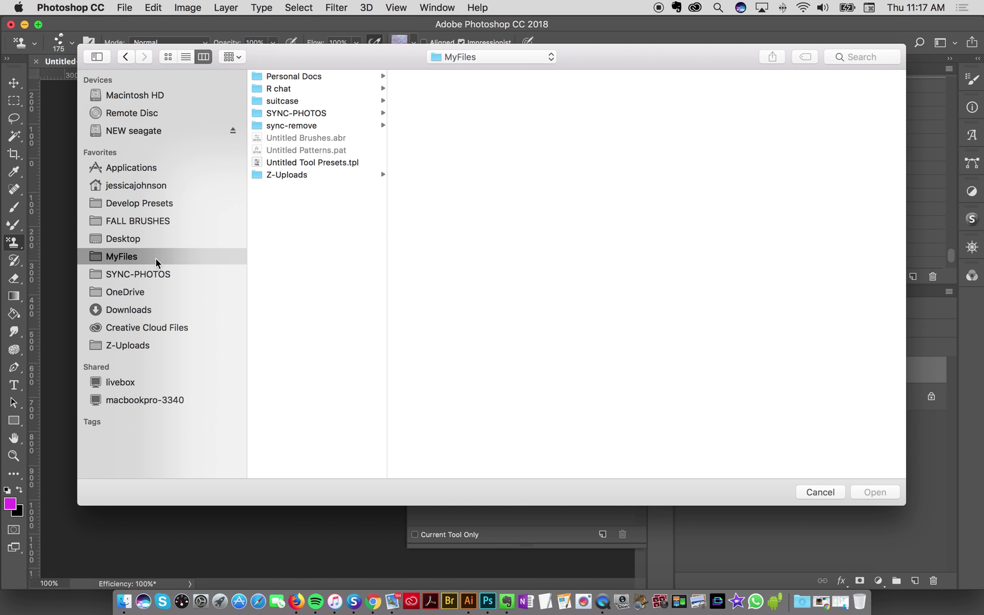
{"action": "left_click", "coordinate": [151, 239]}
{"action": "left_click", "coordinate": [342, 77]}
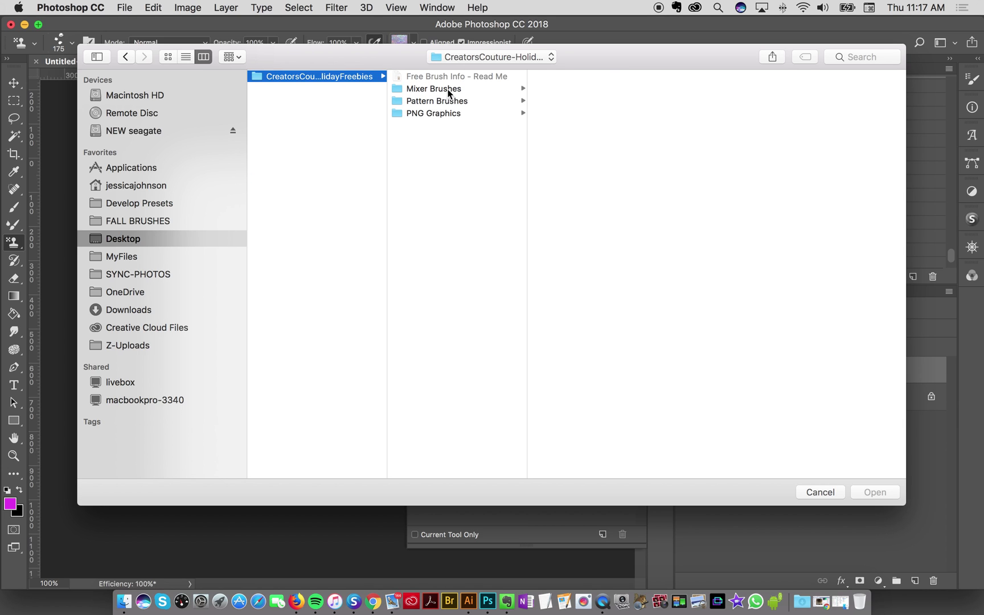
{"action": "left_click", "coordinate": [447, 90]}
{"action": "left_click", "coordinate": [571, 76]}
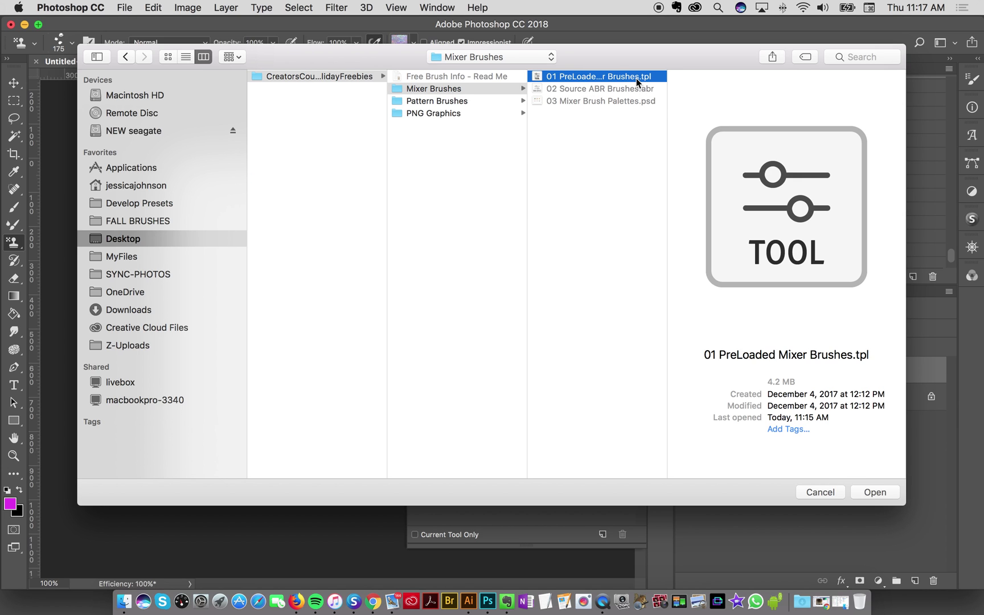
{"action": "left_click", "coordinate": [865, 489]}
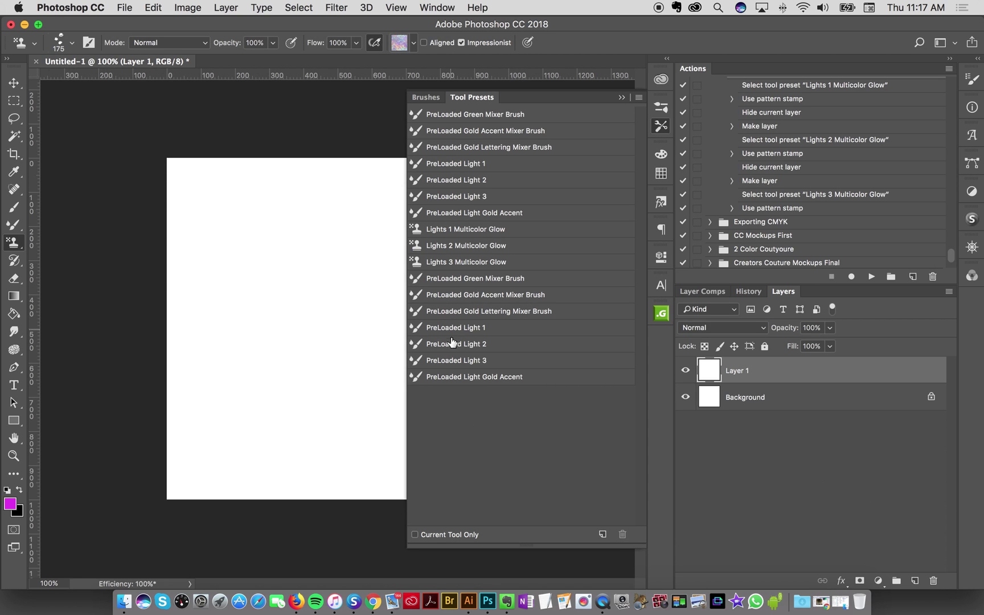
- Load the 01 Pre-Loaded Pattern Stamp Tools.tpl presets from the Pattern Brushes folder
{"action": "left_click", "coordinate": [638, 98]}
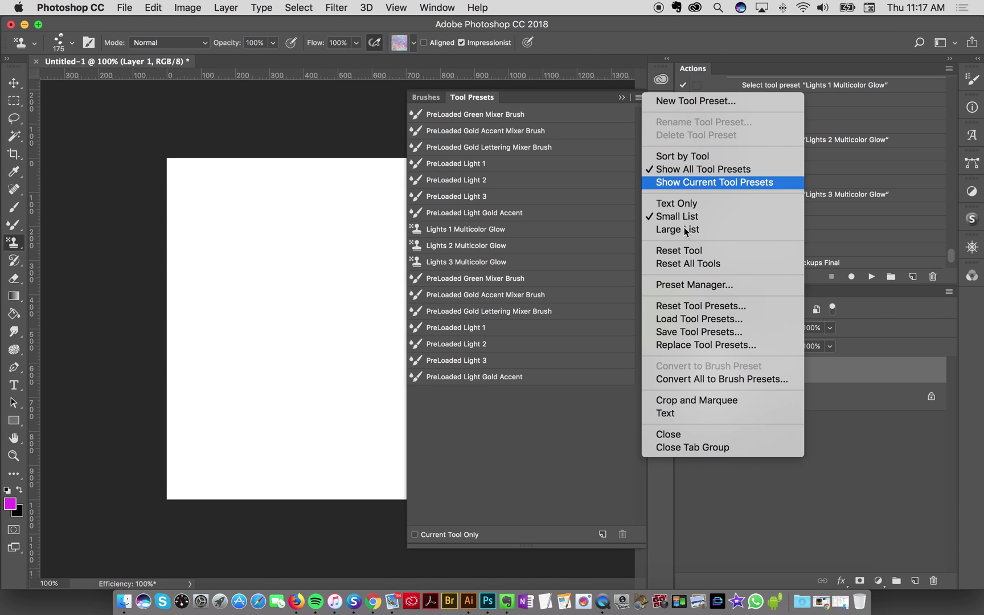
{"action": "left_click", "coordinate": [680, 320]}
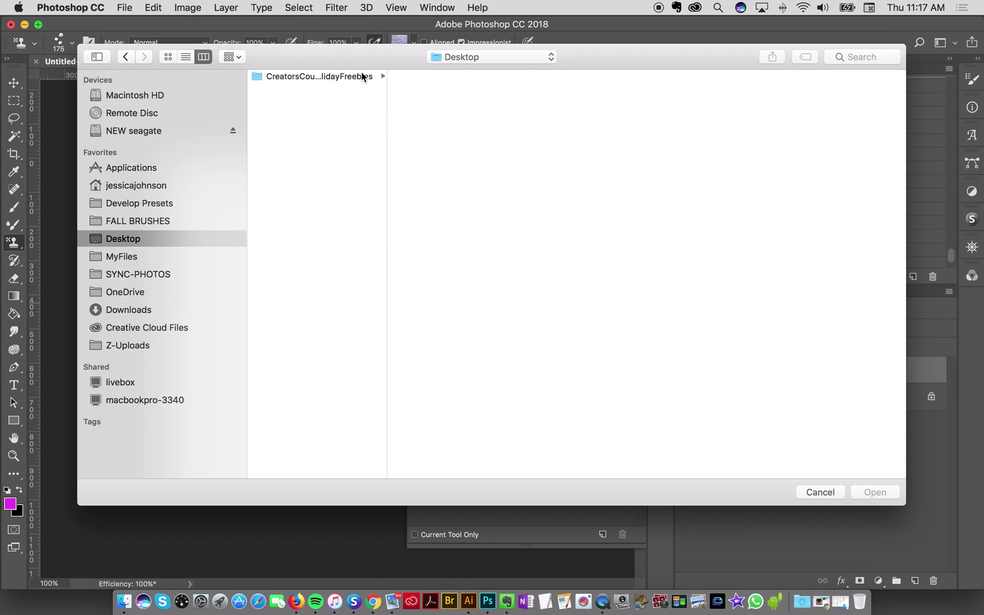
{"action": "left_click", "coordinate": [364, 76]}
{"action": "left_click", "coordinate": [439, 102]}
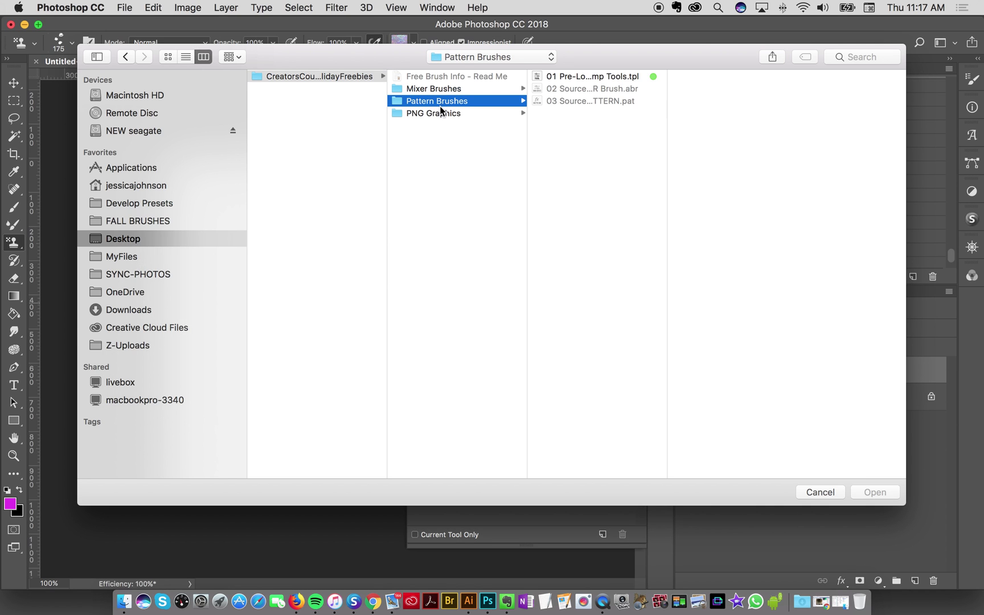
{"action": "left_click", "coordinate": [604, 78]}
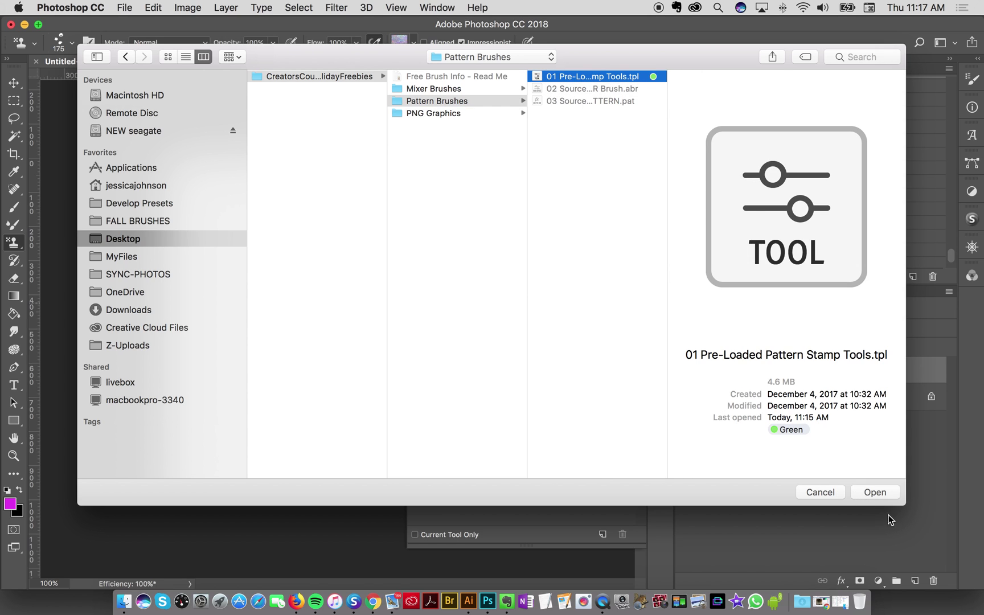
{"action": "key", "text": "Return"}
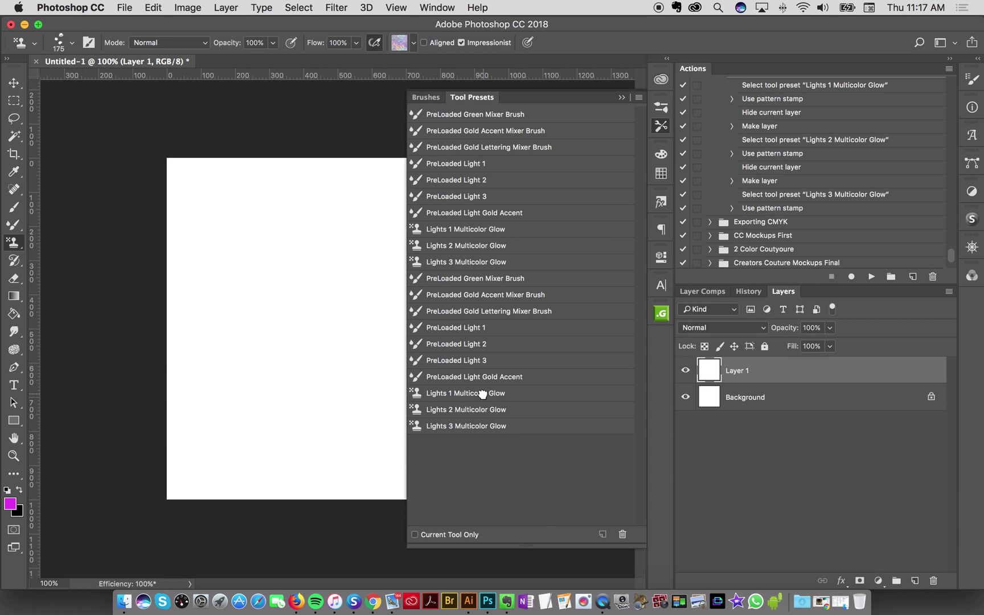
- Choose the Lights 1 Multicolor Glow tool preset and look through the stamp pattern list
{"action": "left_click", "coordinate": [483, 399]}
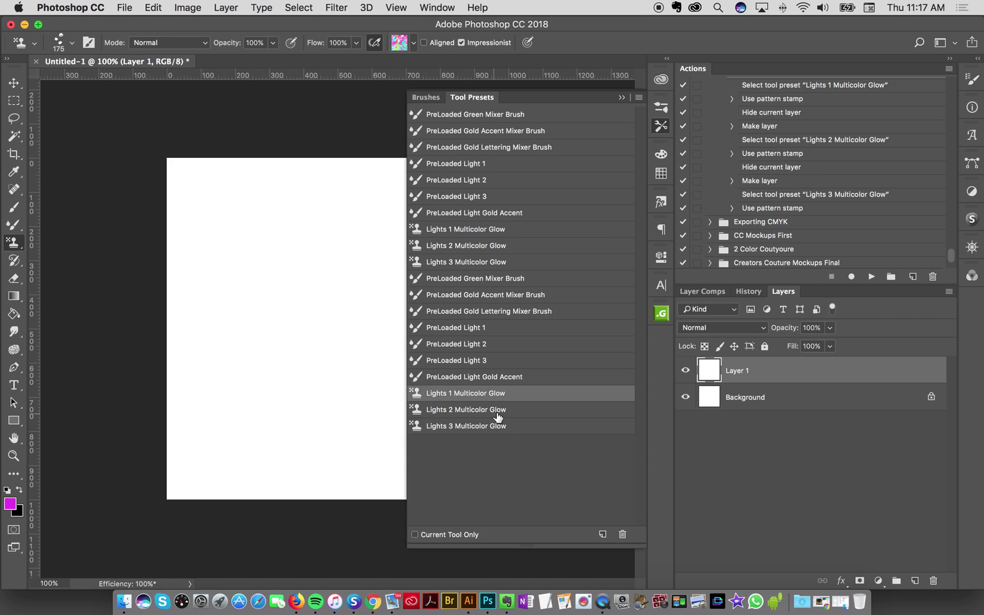
{"action": "left_click", "coordinate": [661, 127]}
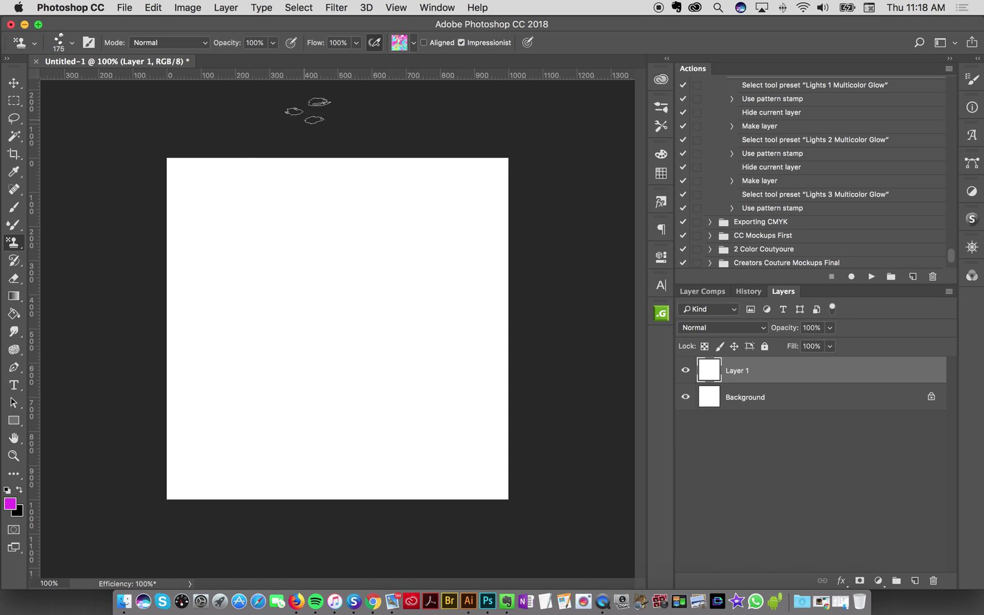
{"action": "left_click", "coordinate": [397, 44]}
{"action": "left_click_drag", "start_coordinate": [187, 75], "coordinate": [692, 80]}
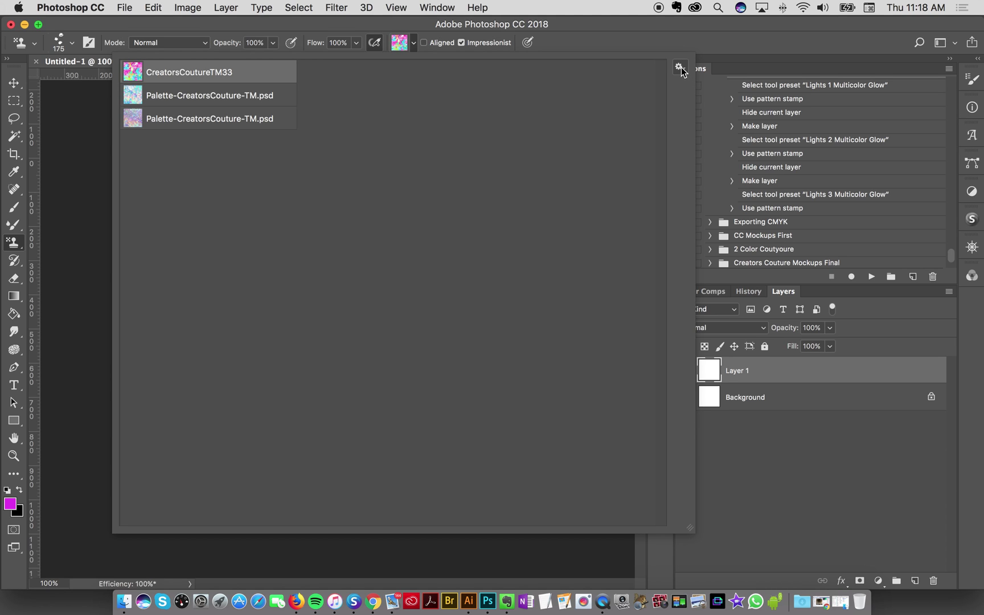
{"action": "left_click", "coordinate": [399, 43]}
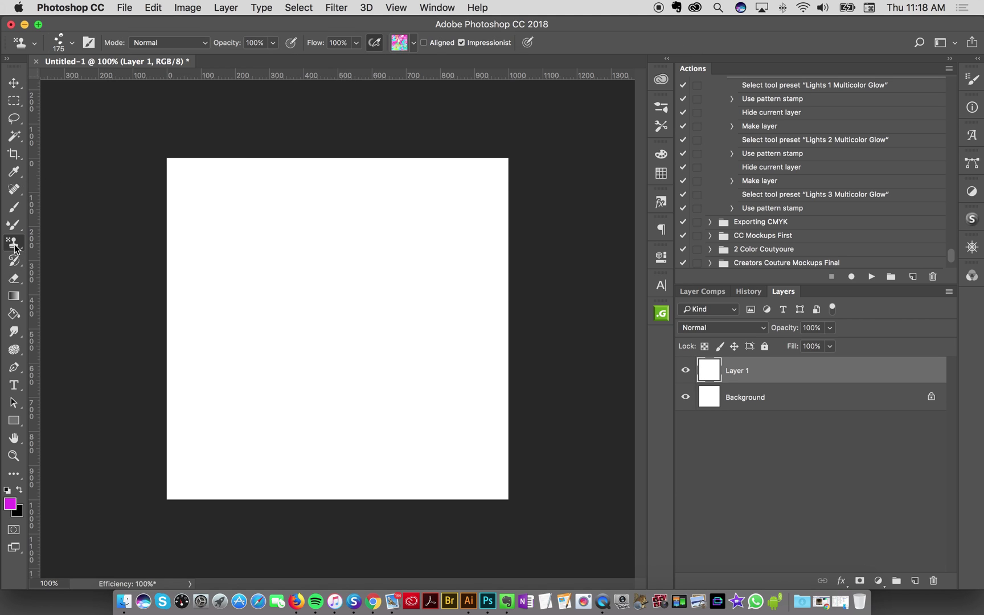
- Load the 03 Source PATTERN.pat patterns into the pattern library
{"action": "left_click", "coordinate": [398, 42]}
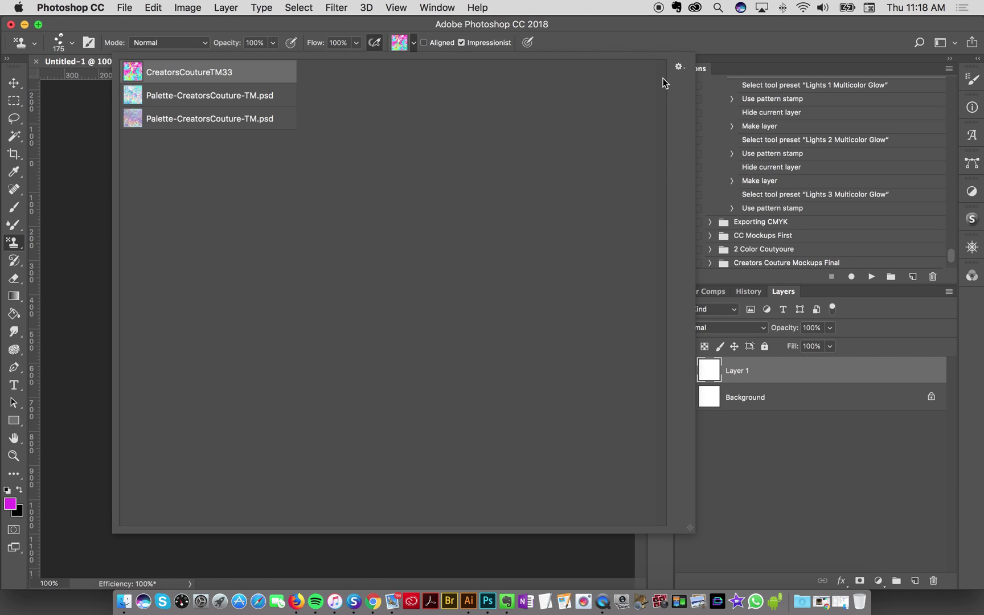
{"action": "left_click", "coordinate": [679, 68]}
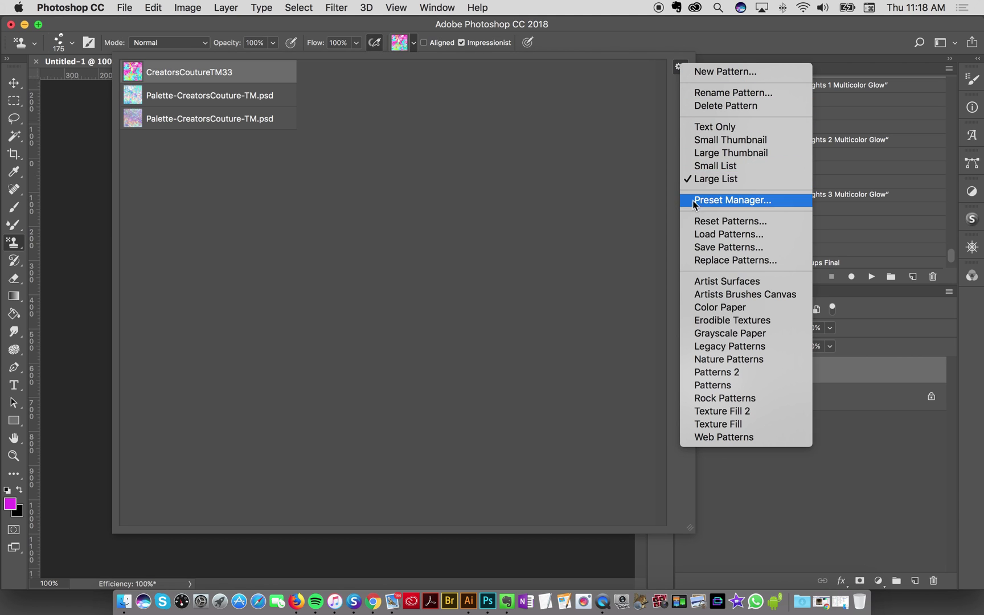
{"action": "left_click", "coordinate": [699, 233]}
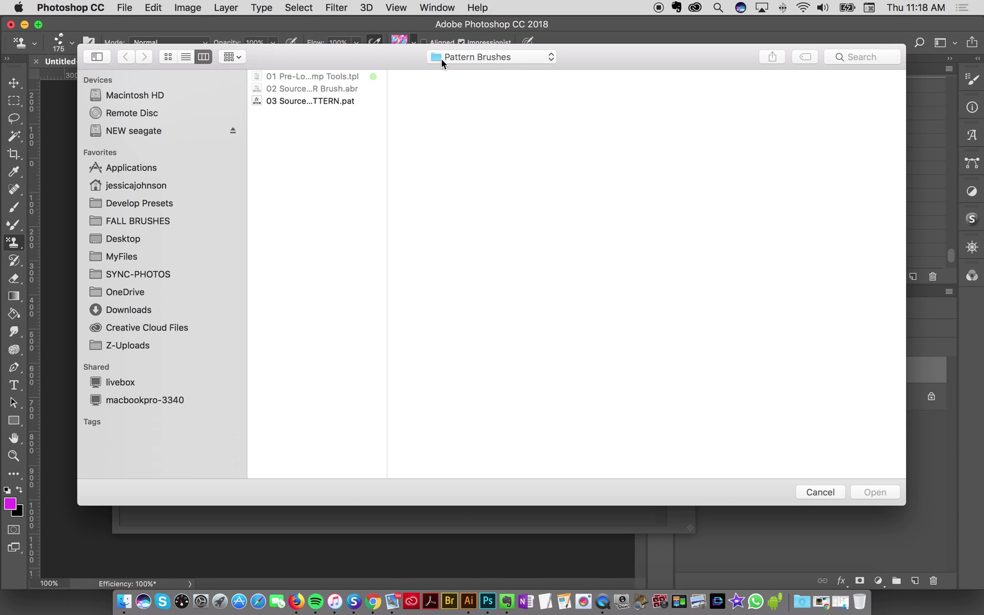
{"action": "left_click", "coordinate": [306, 101]}
{"action": "left_click", "coordinate": [862, 490]}
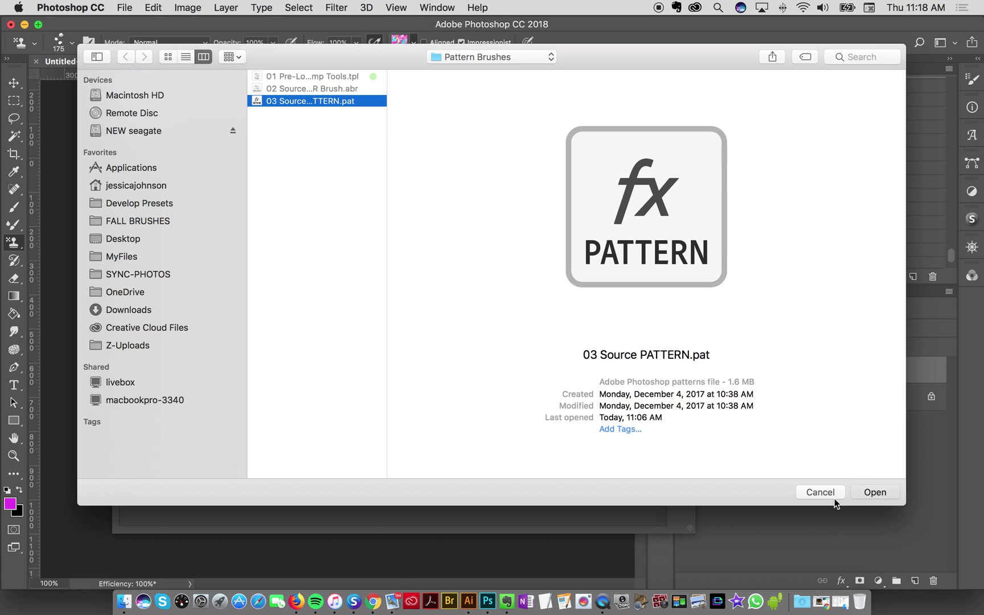
{"action": "left_click", "coordinate": [412, 21]}
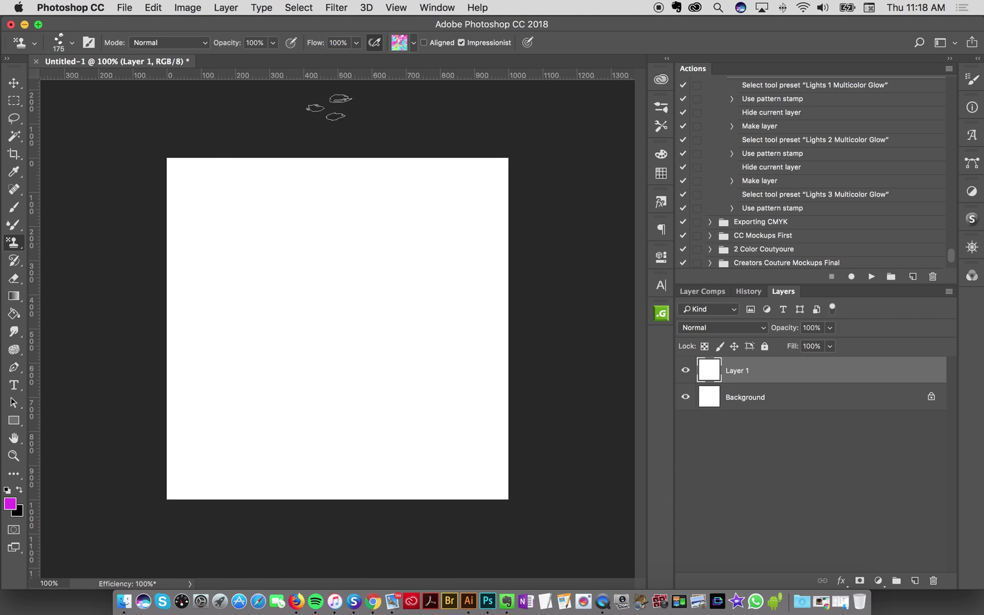
{"action": "left_click", "coordinate": [124, 601]}
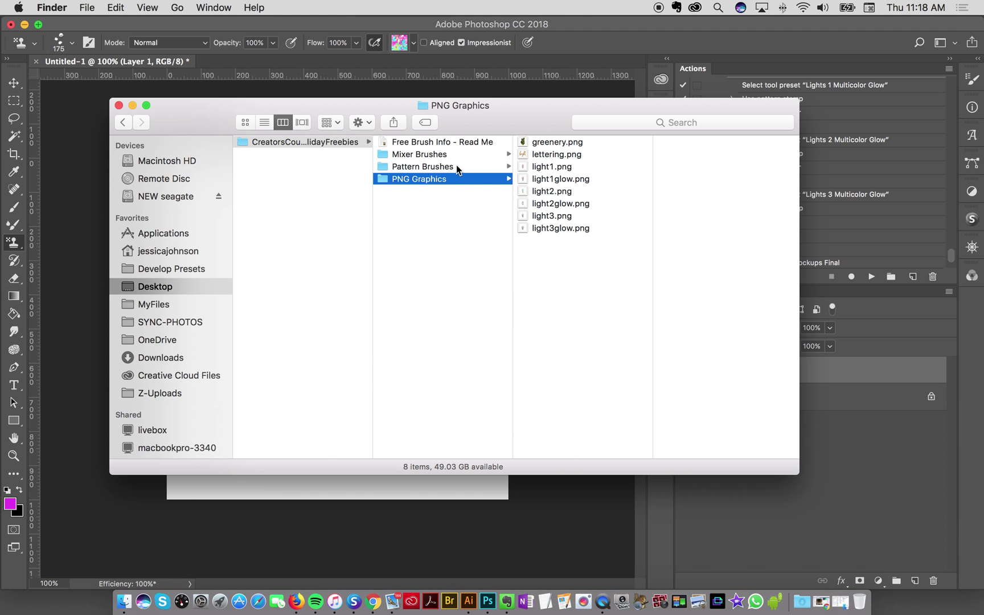
- Open 03 Mixer Brush Palettes.psd from the Mixer Brushes folder into Photoshop
{"action": "left_click", "coordinate": [442, 154]}
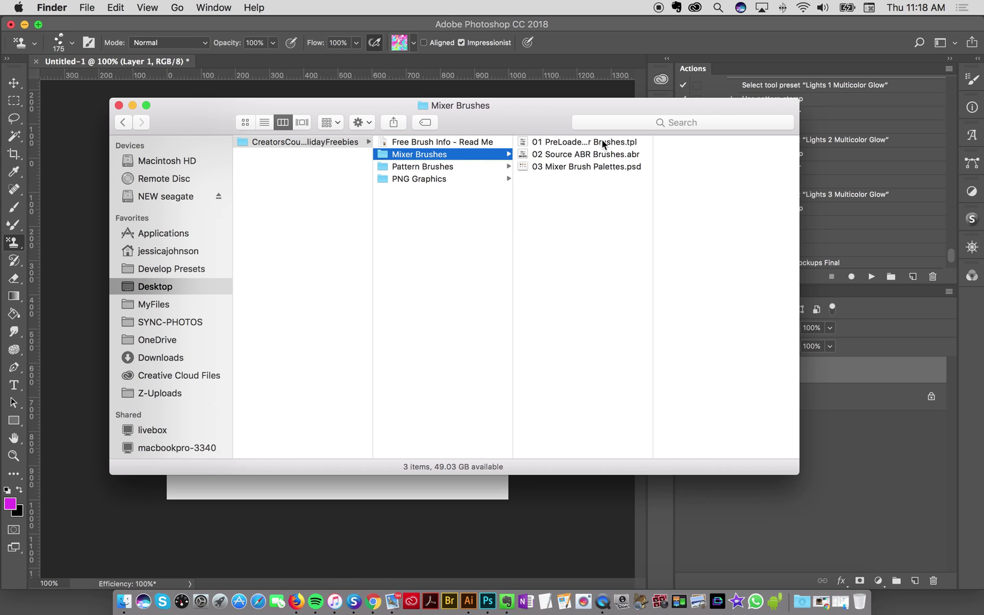
{"action": "double_click", "coordinate": [575, 168]}
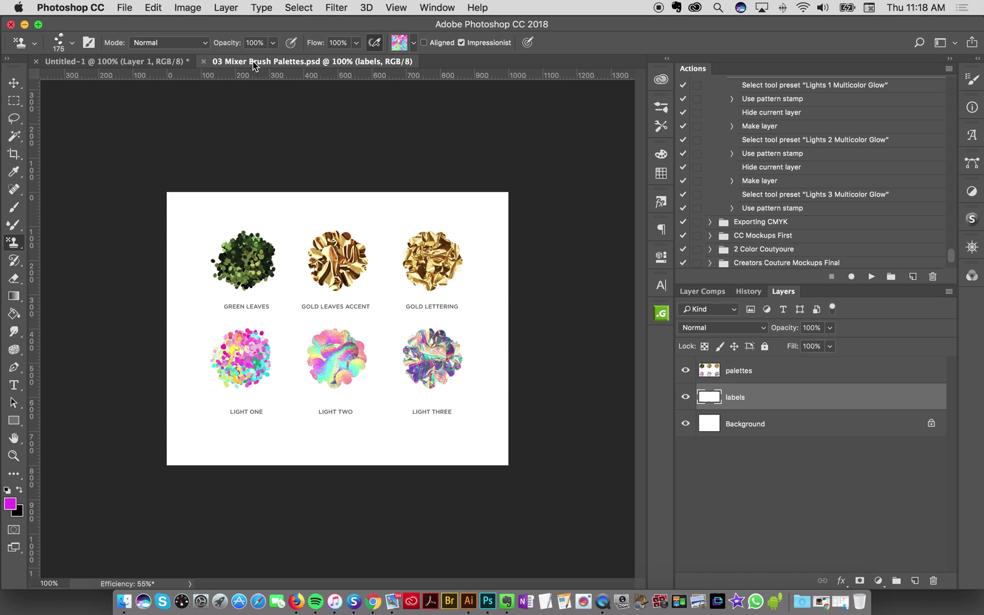
- Move the 03 Mixer Brush Palettes tab to first place, then switch to Untitled-1
{"action": "left_click", "coordinate": [758, 375]}
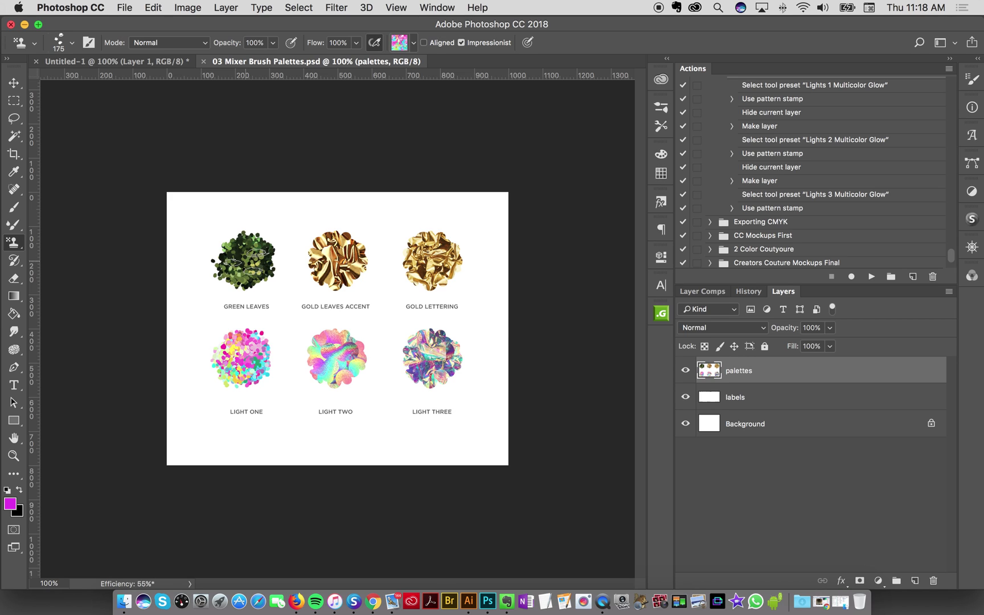
{"action": "left_click_drag", "start_coordinate": [270, 64], "coordinate": [99, 61]}
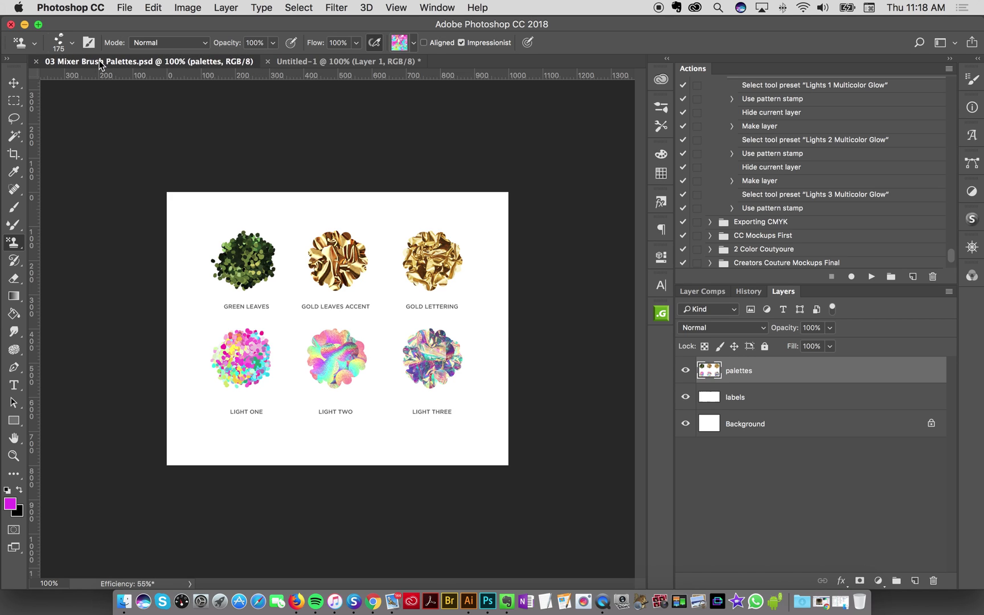
{"action": "left_click", "coordinate": [315, 63]}
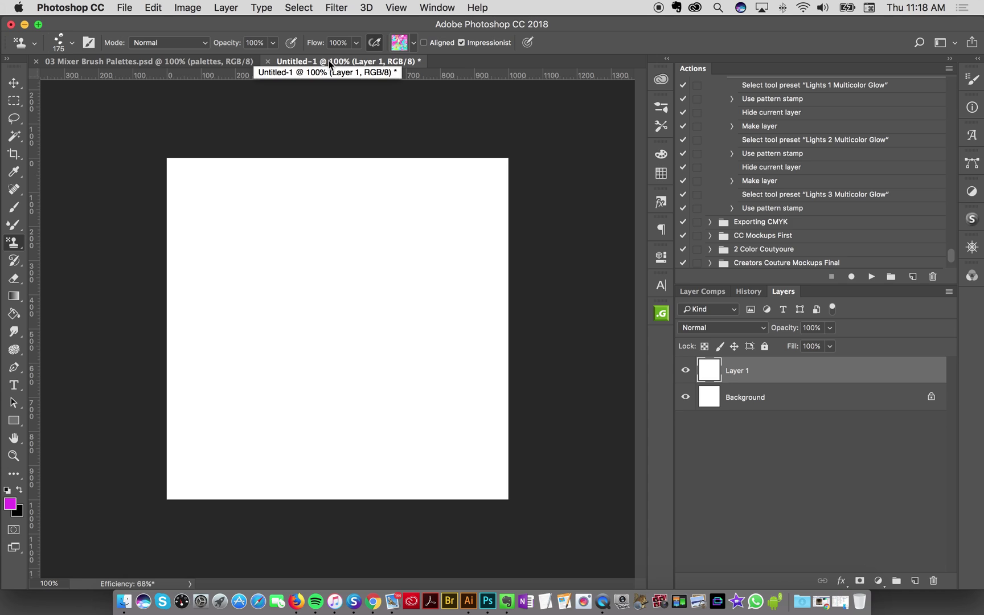